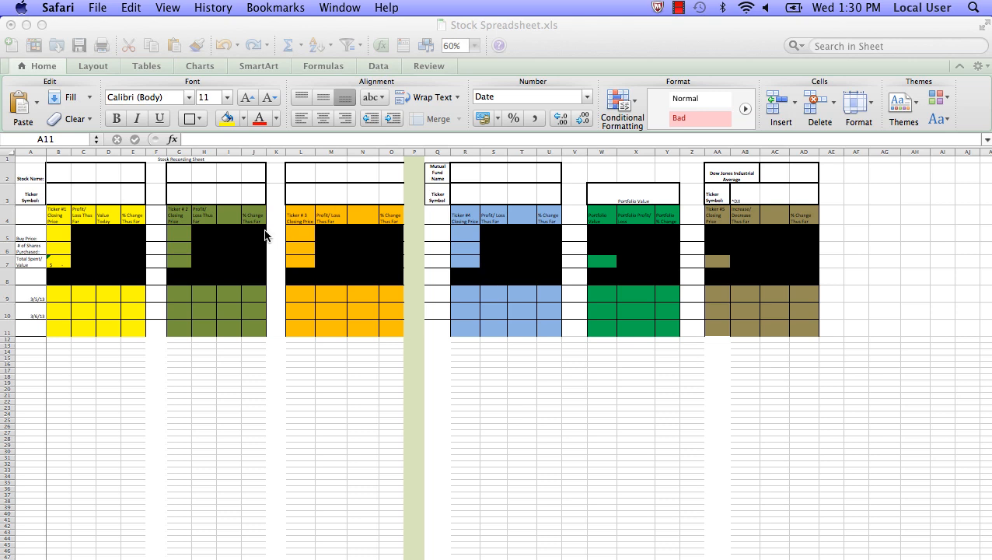
- Merge cells B2:E2 beside the Stock Name label and enter Eli Lilly in the merged cell
left_click(67, 177)
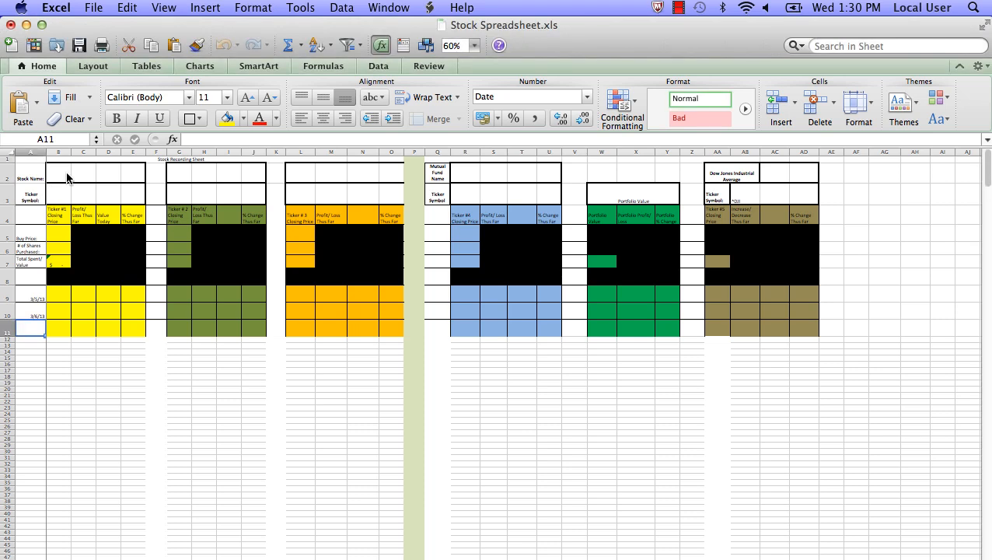
left_click(67, 178)
left_click_drag(67, 177, 128, 172)
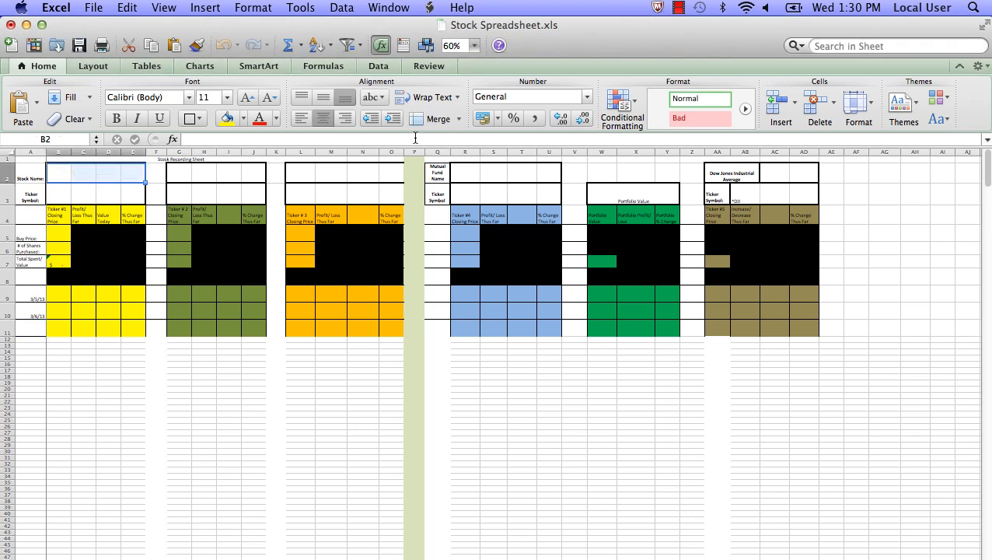
left_click(426, 121)
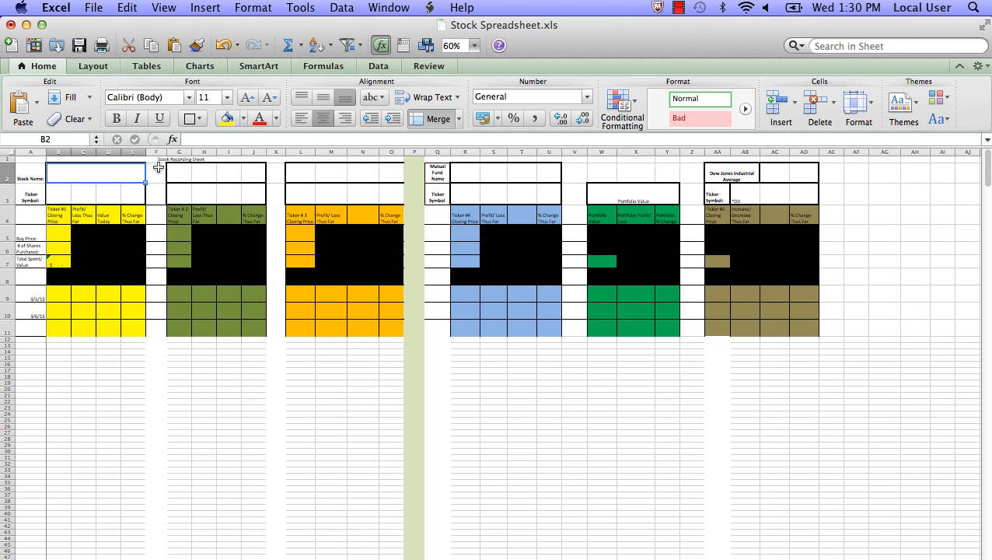
type("Eli Lilly")
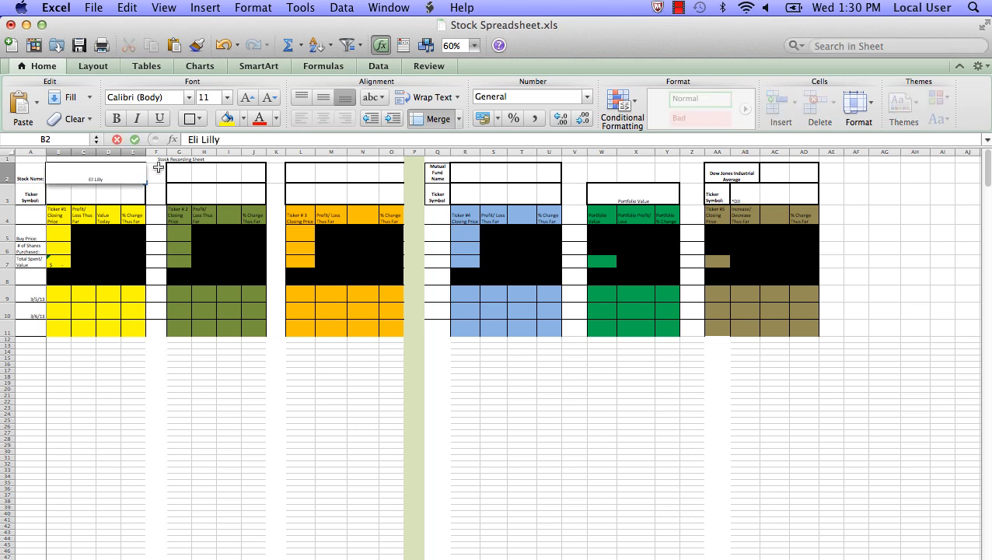
- Merge cells B3:E3 beside the Ticker Symbol label
left_click(102, 199)
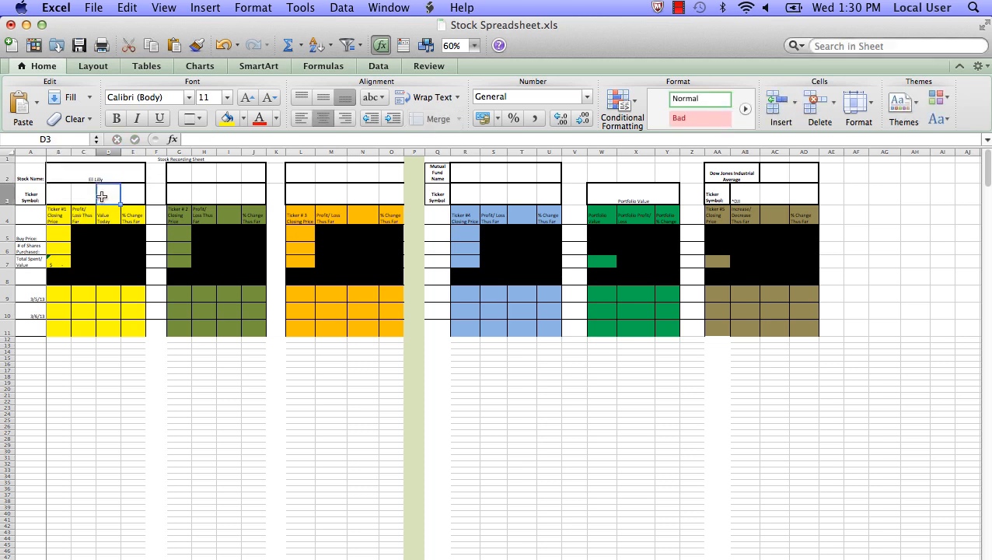
left_click_drag(60, 192, 137, 189)
left_click(441, 121)
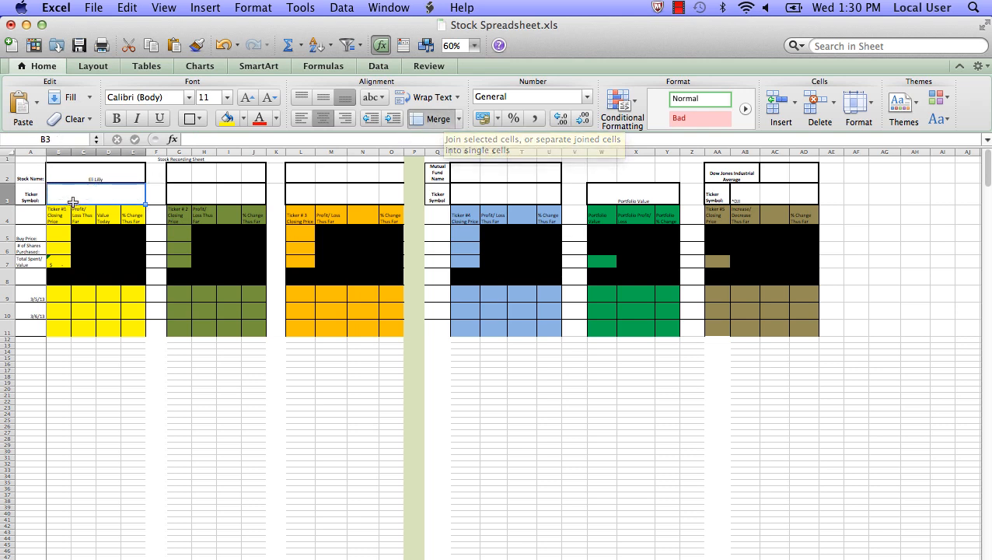
- Look up Eli Lilly on Yahoo Finance in Safari and enter LLY as its ticker symbol in B3 of the Excel sheet
left_click(262, 552)
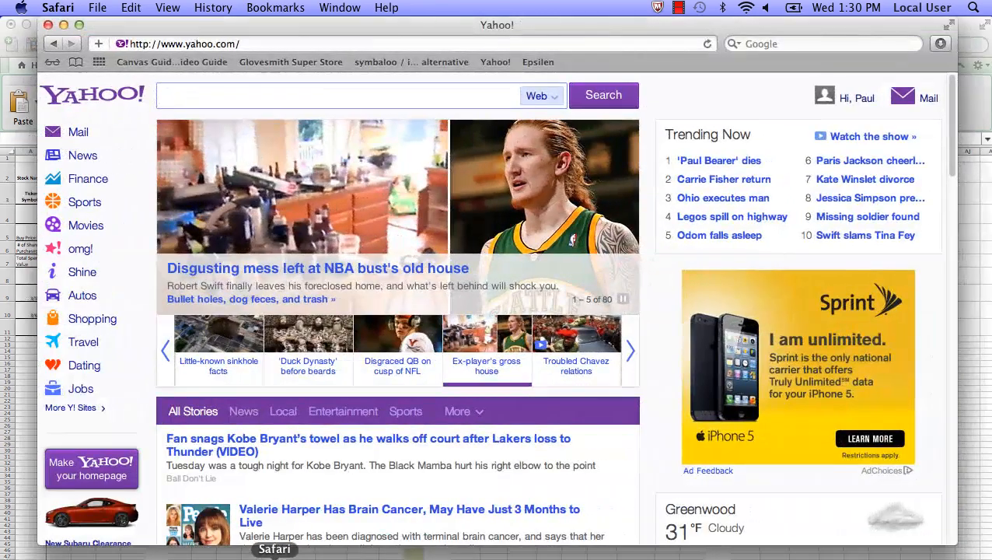
left_click(86, 181)
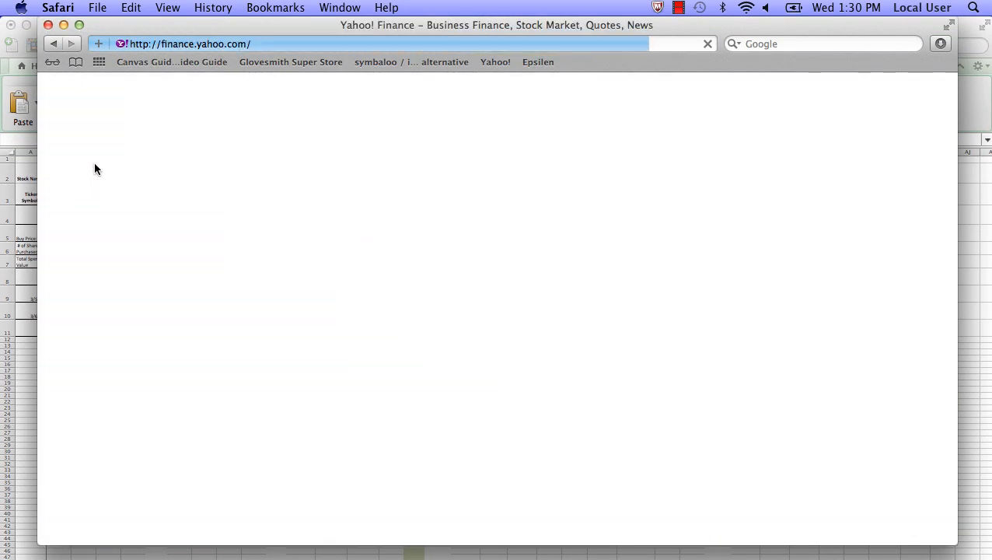
left_click(196, 177)
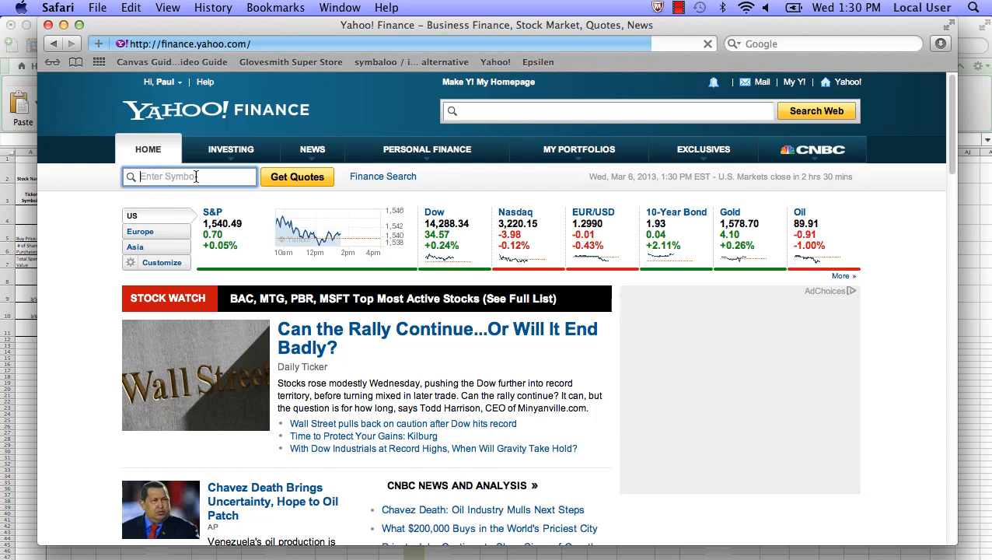
type("Eli Lilly")
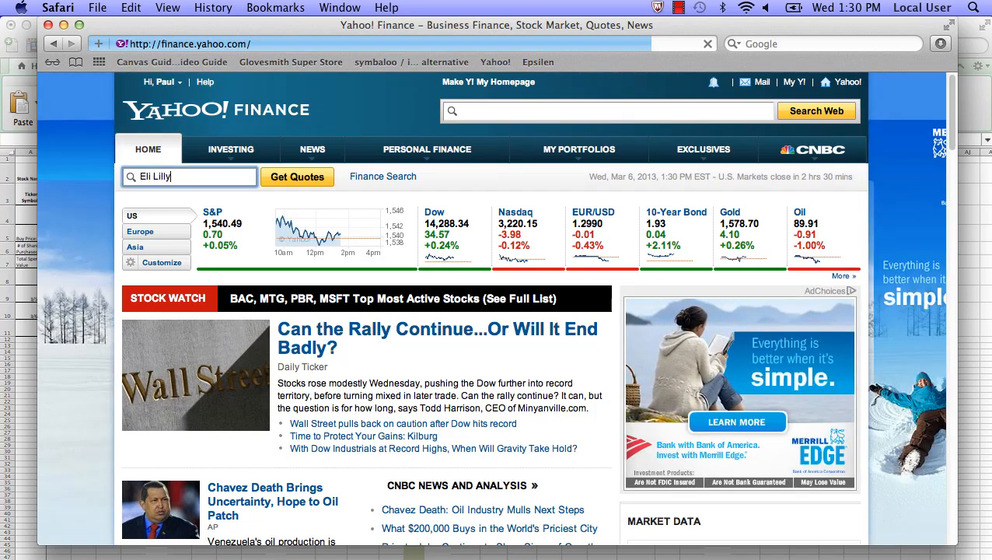
key("Return")
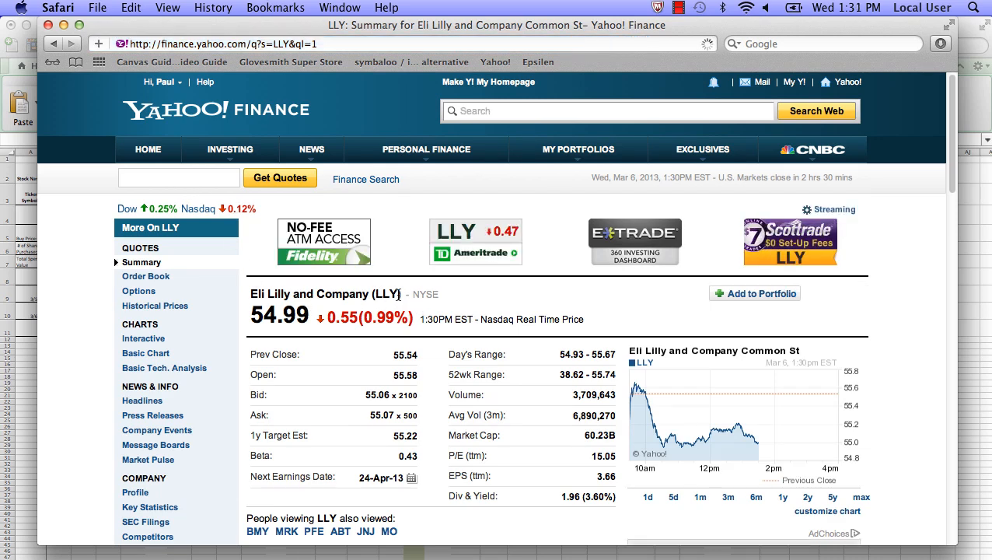
left_click(3, 344)
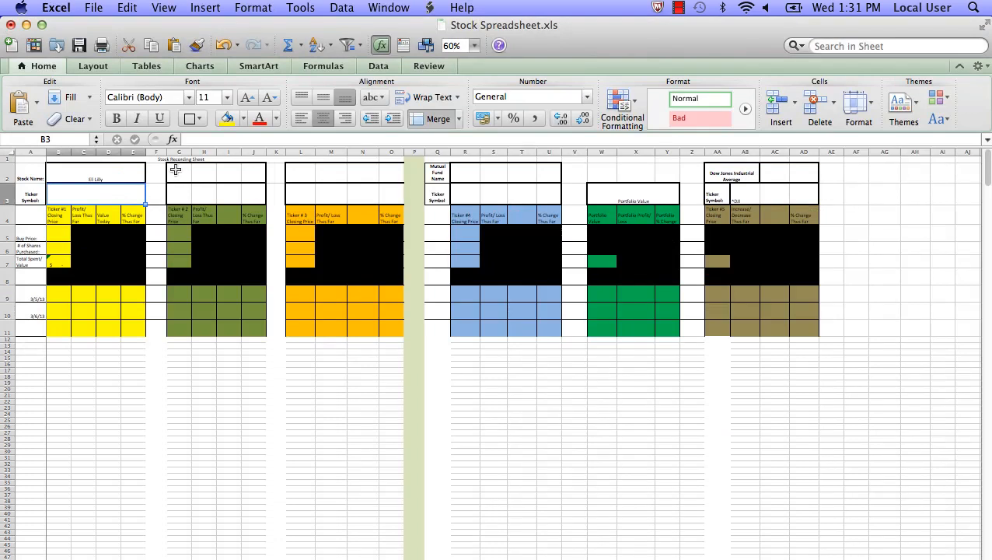
type("LLY")
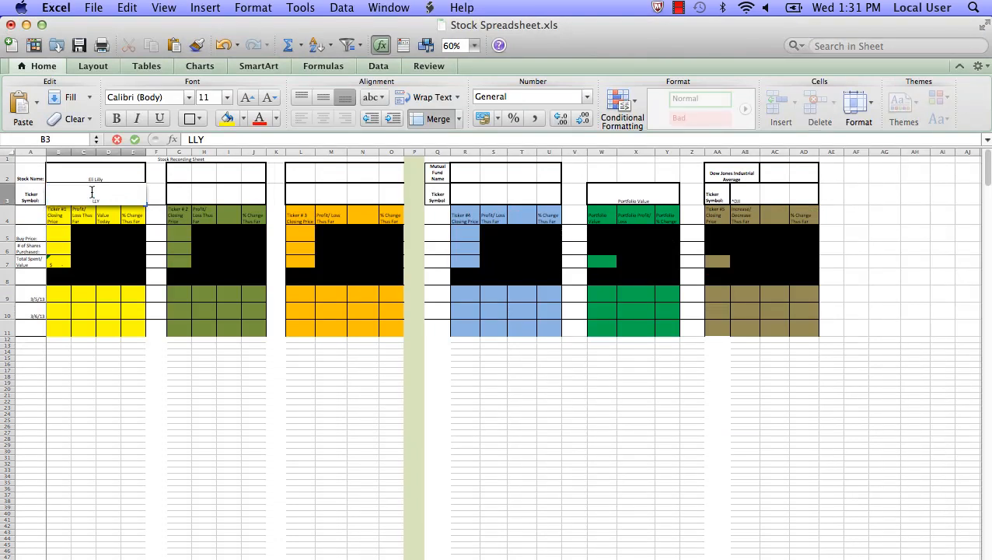
- Check the current LLY share price on Yahoo Finance in Safari and enter 54.99 as the Buy Price in cell B5 in Excel
left_click(59, 235)
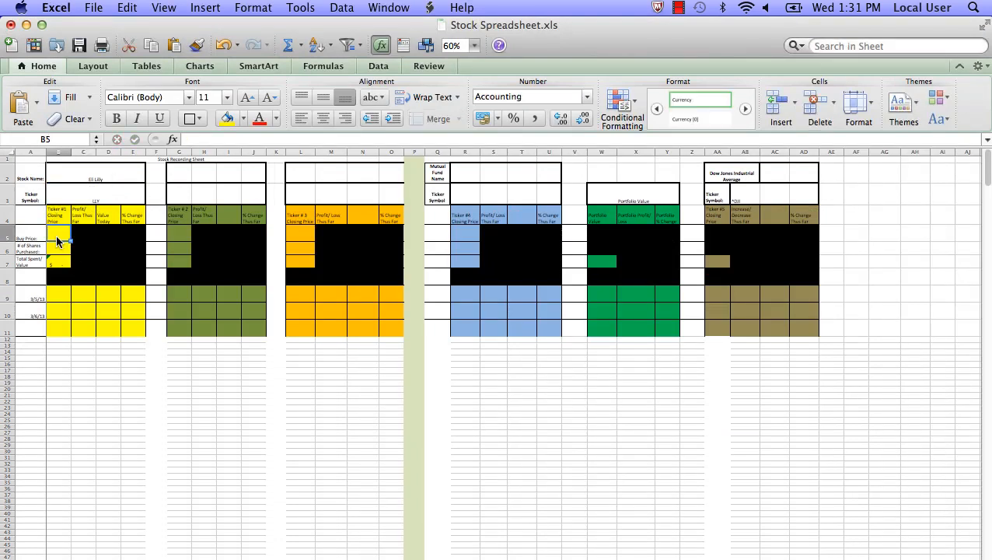
left_click(275, 557)
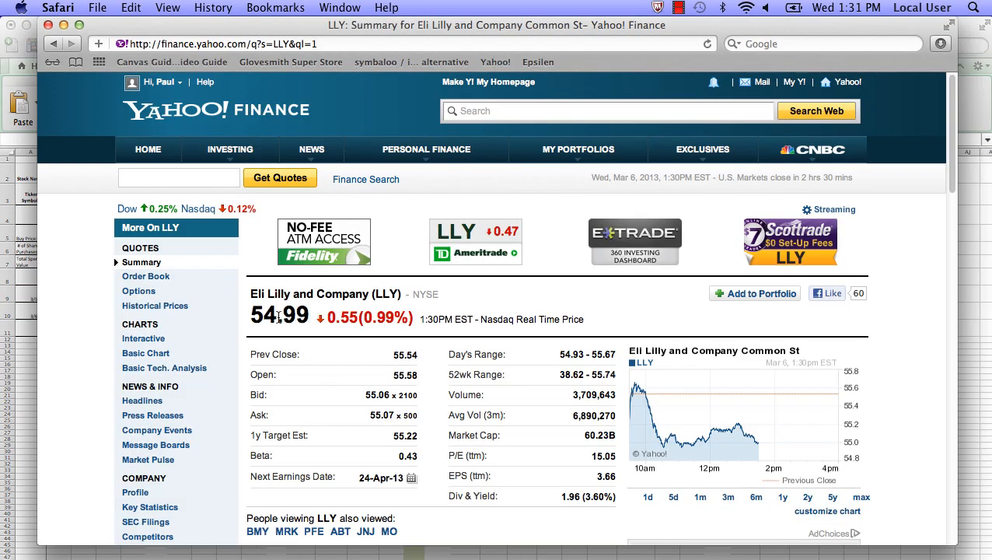
left_click_drag(309, 315, 254, 313)
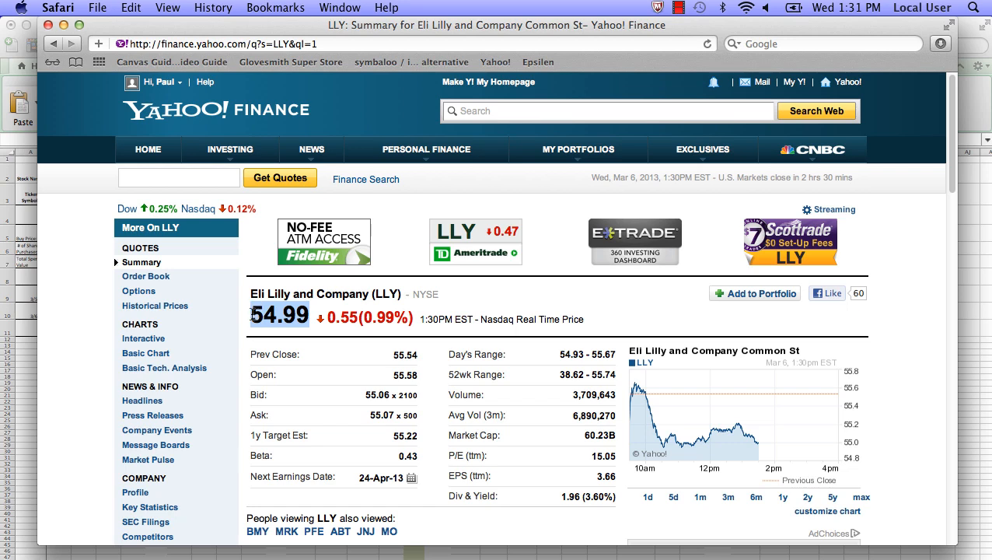
left_click(25, 416)
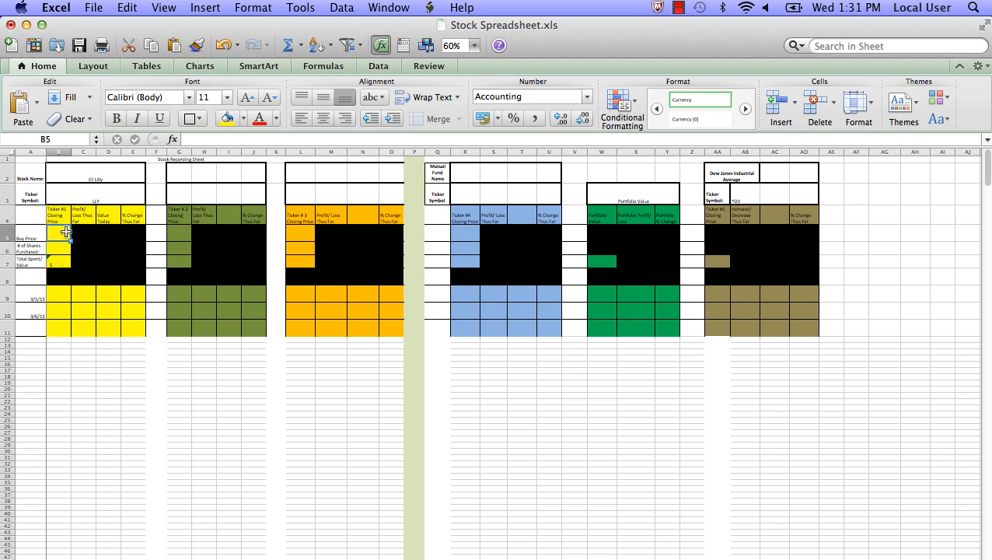
type("54.99")
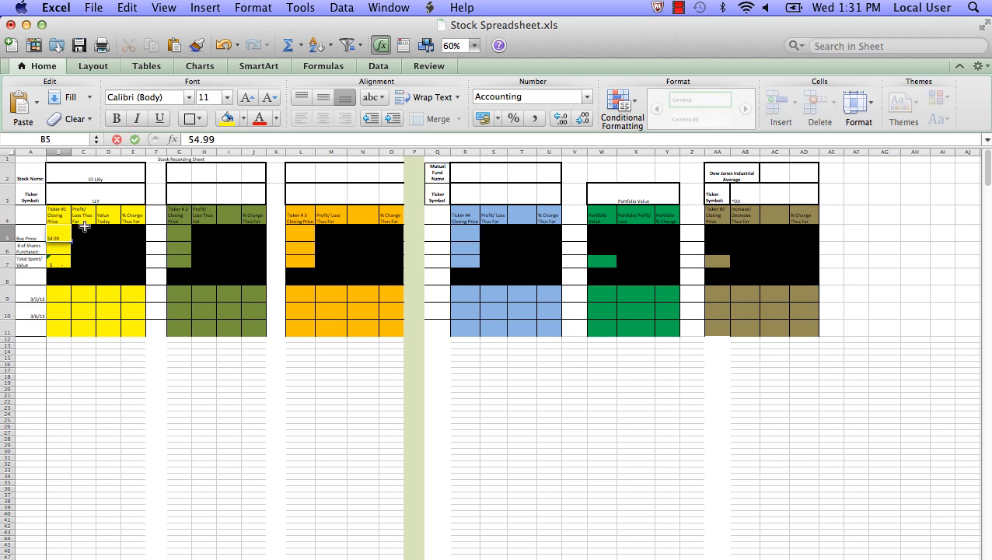
key("Return")
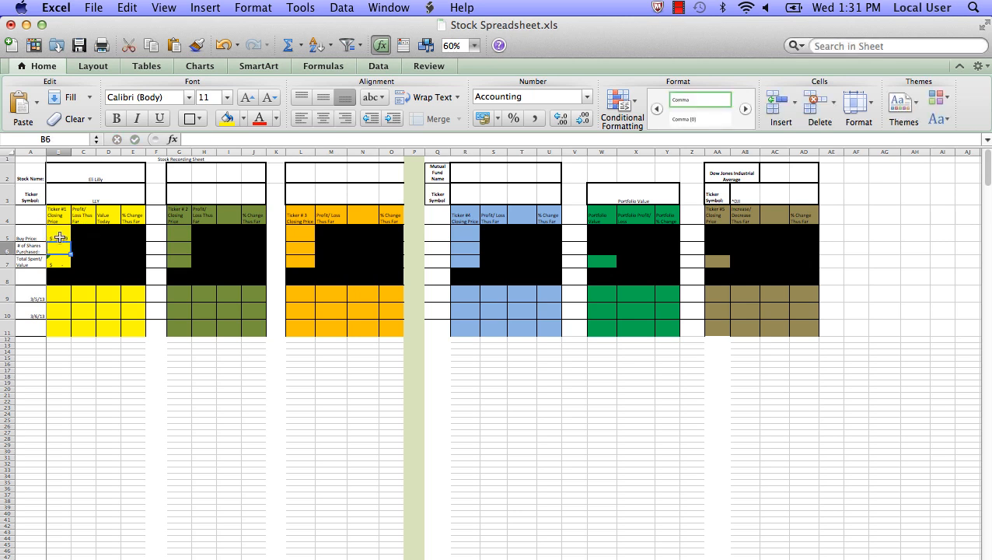
- Change the number format of the Buy Price cell B5 to Currency
left_click(60, 237)
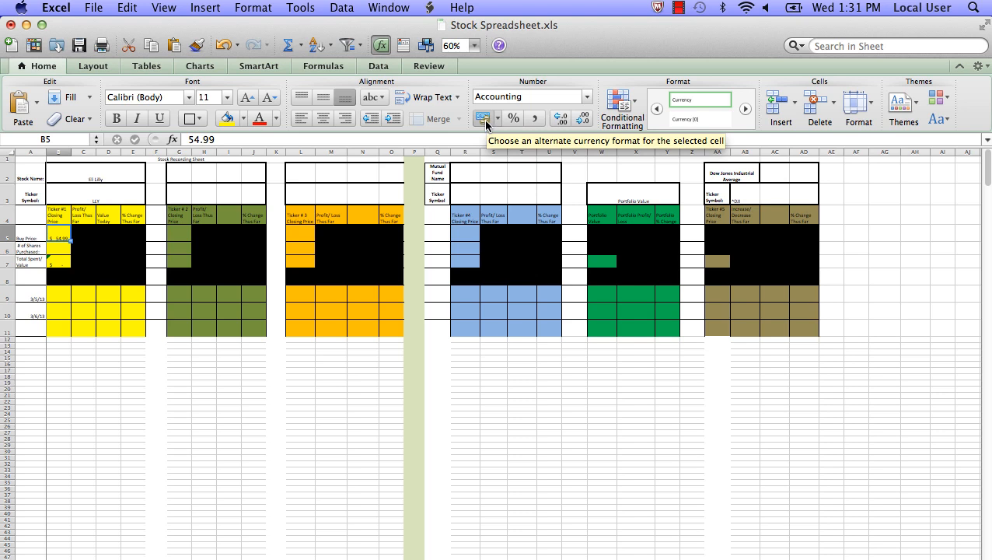
left_click(258, 9)
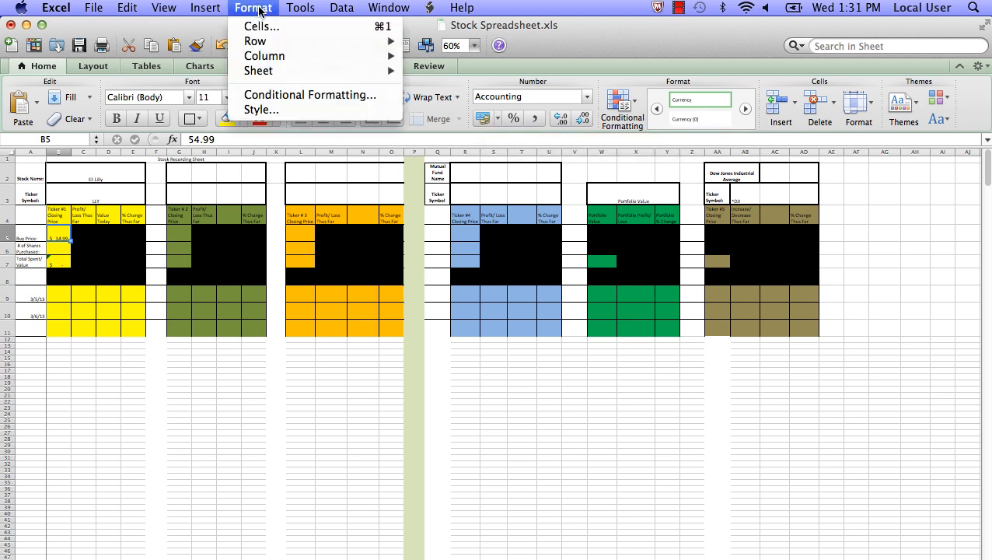
left_click(262, 25)
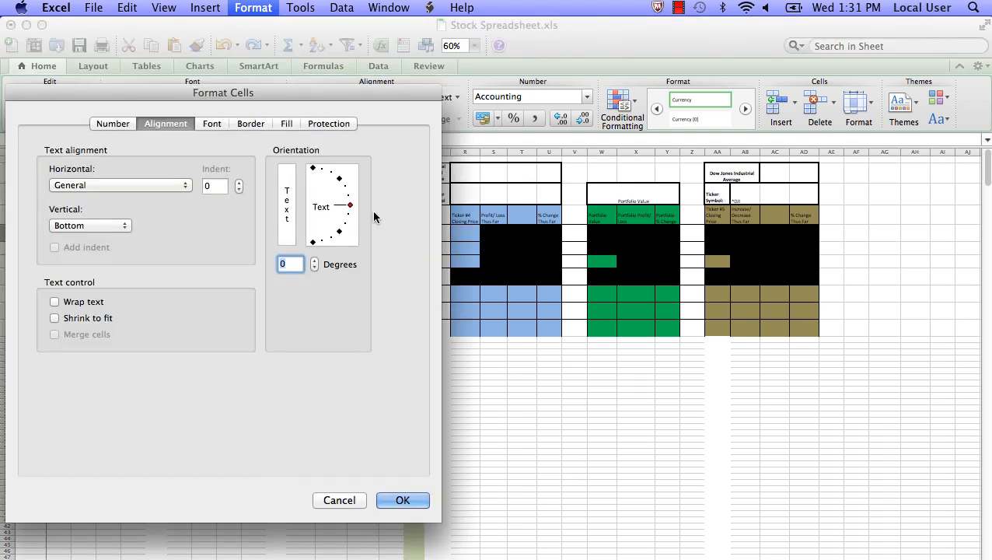
left_click(124, 122)
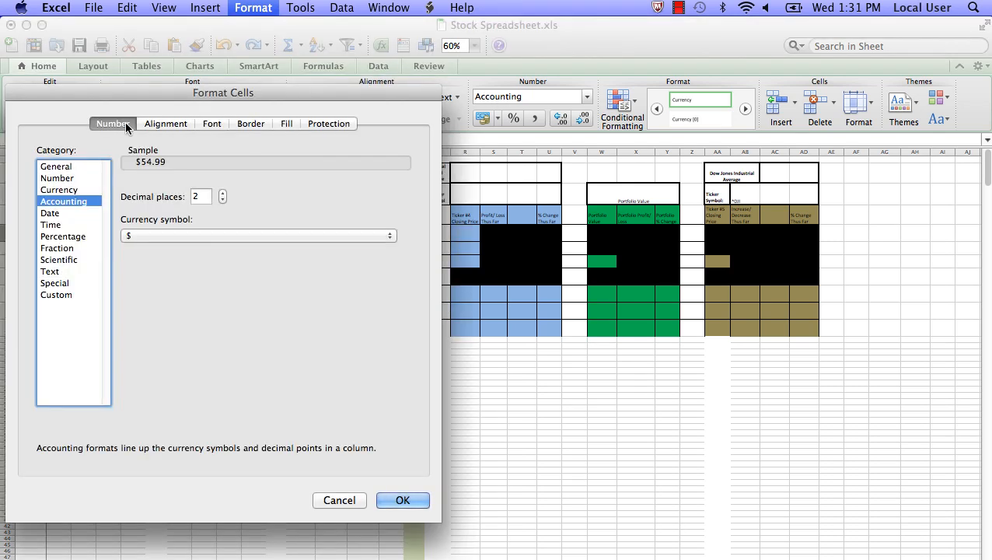
left_click(76, 189)
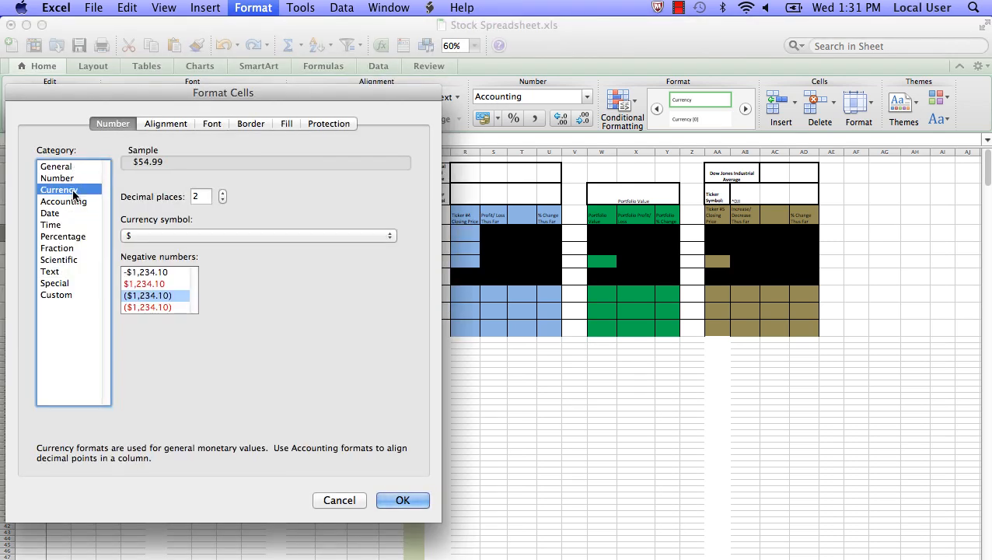
left_click(173, 124)
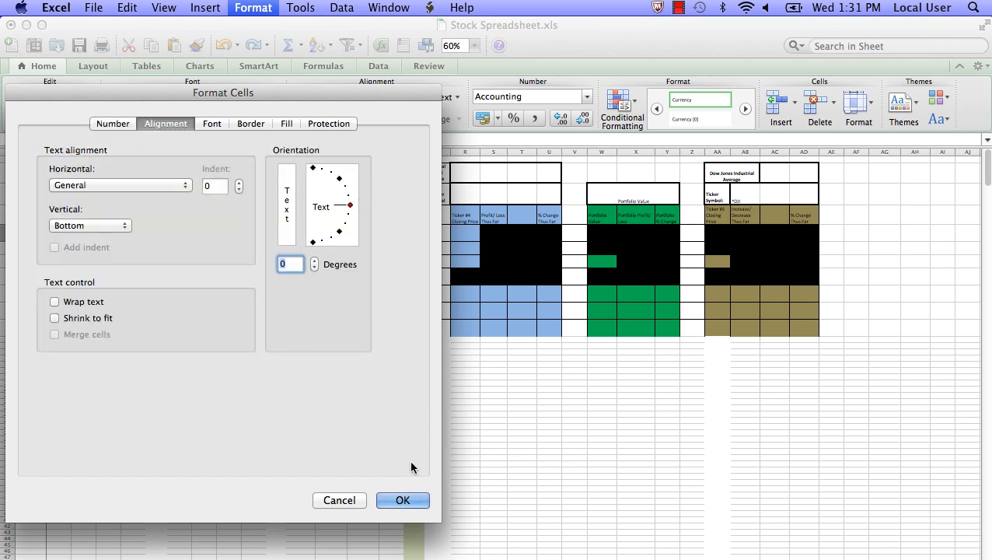
left_click(402, 500)
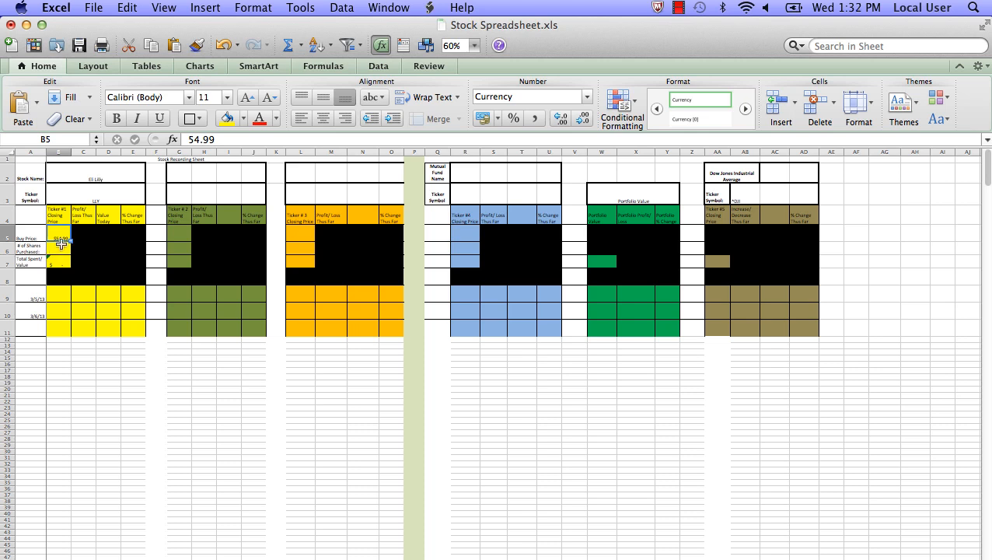
- Enter 100 as the number of shares purchased in cell B6
key("Return")
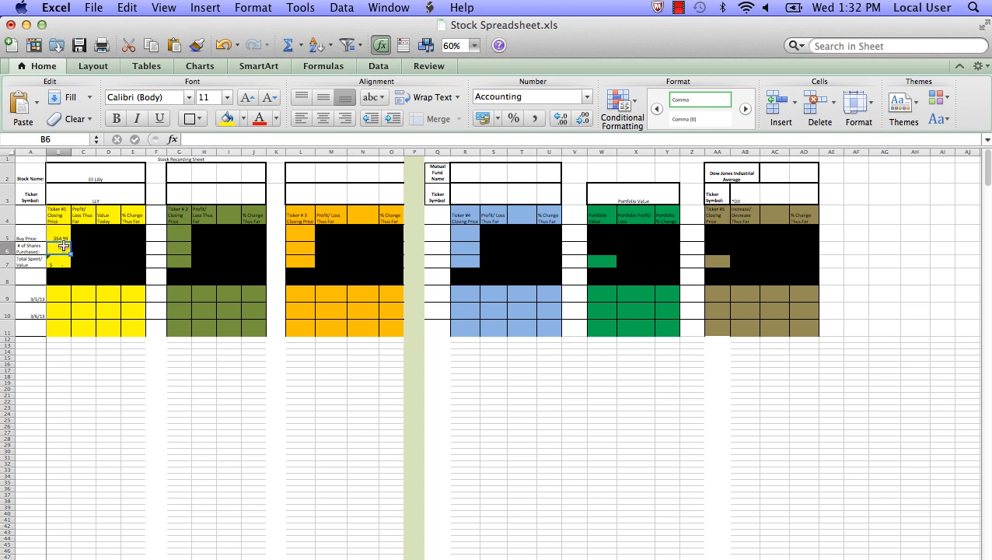
type("100")
left_click(133, 393)
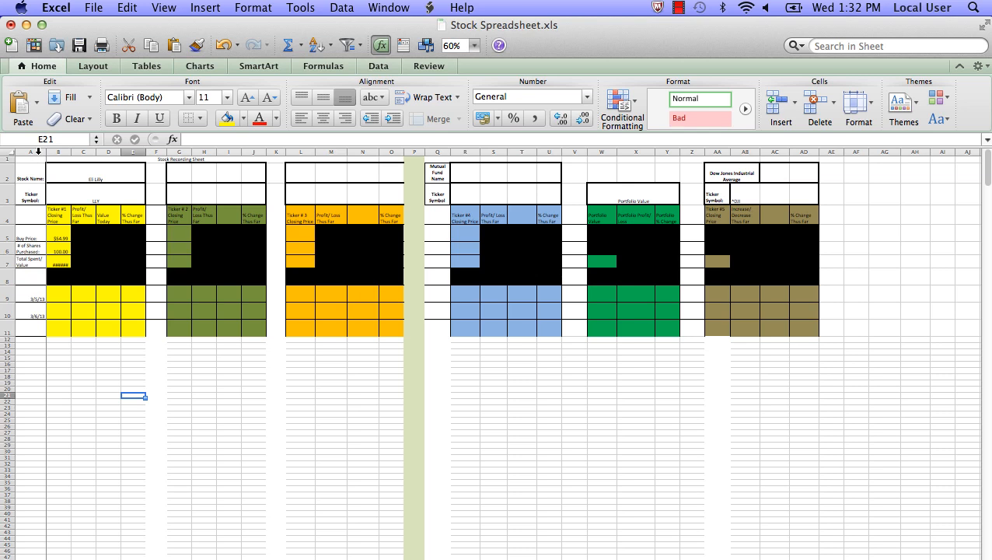
- Widen columns A through E and set their font size to 20
left_click_drag(40, 151, 176, 152)
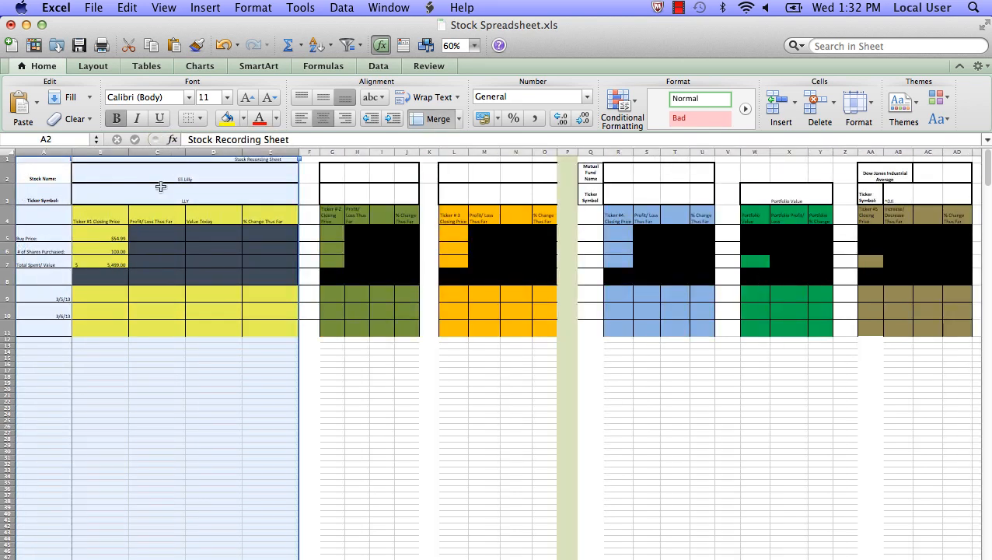
left_click(226, 97)
left_click(219, 227)
left_click(223, 423)
- Clear the existing formula from the Total Spent/Value cell B7
left_click(112, 283)
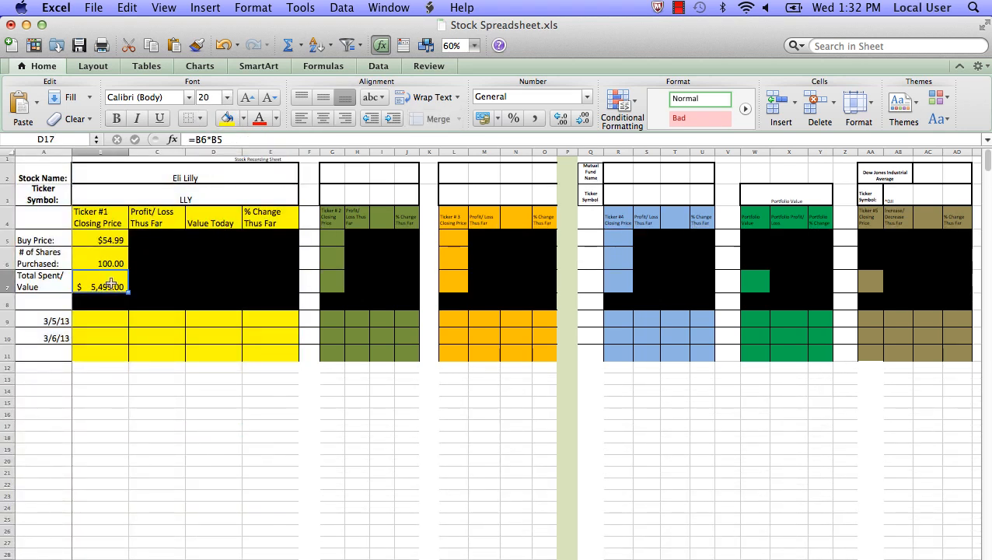
left_click(117, 259)
left_click(114, 285)
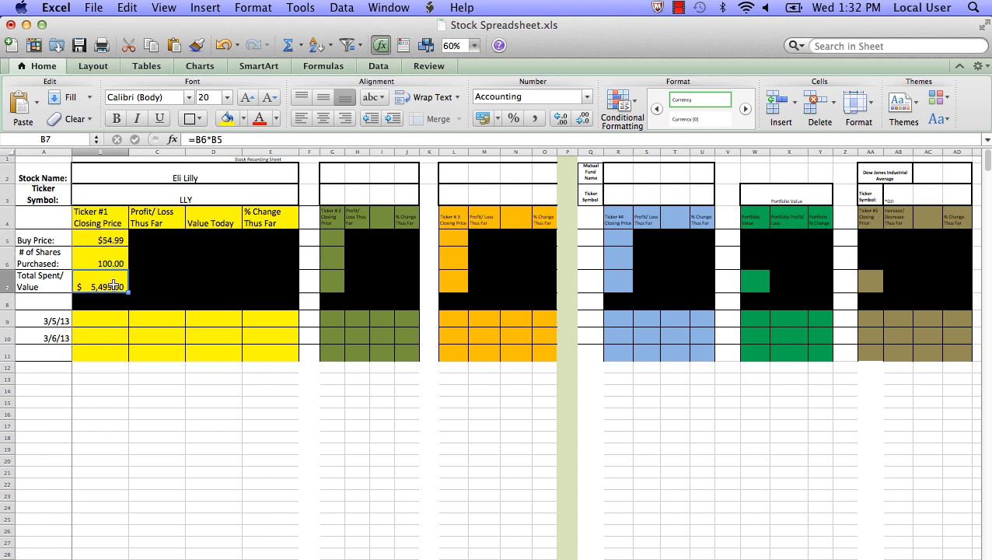
double_click(114, 285)
key("Return")
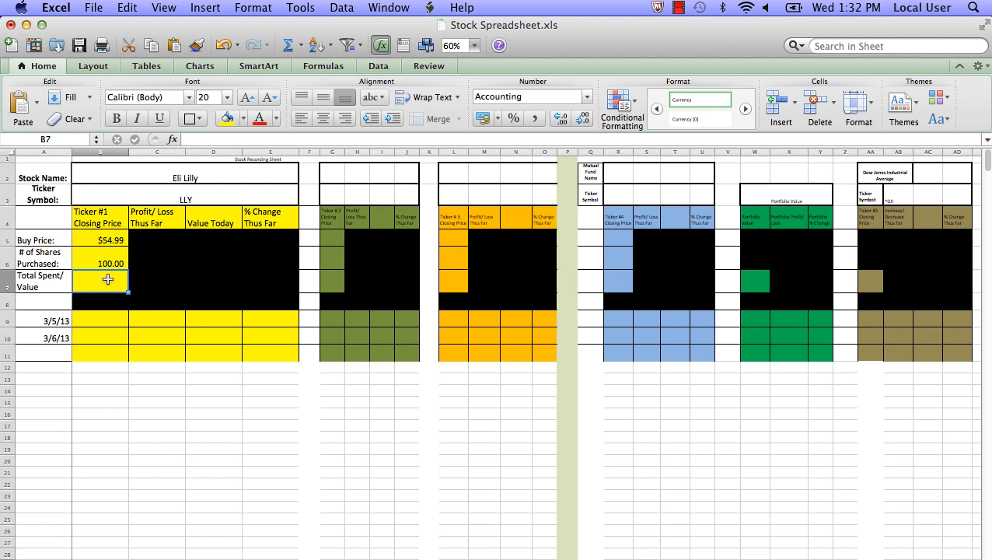
- Enter the formula =B6*B5 in the Total Spent/Value cell B7 to multiply the number of shares by the buy price
type("=")
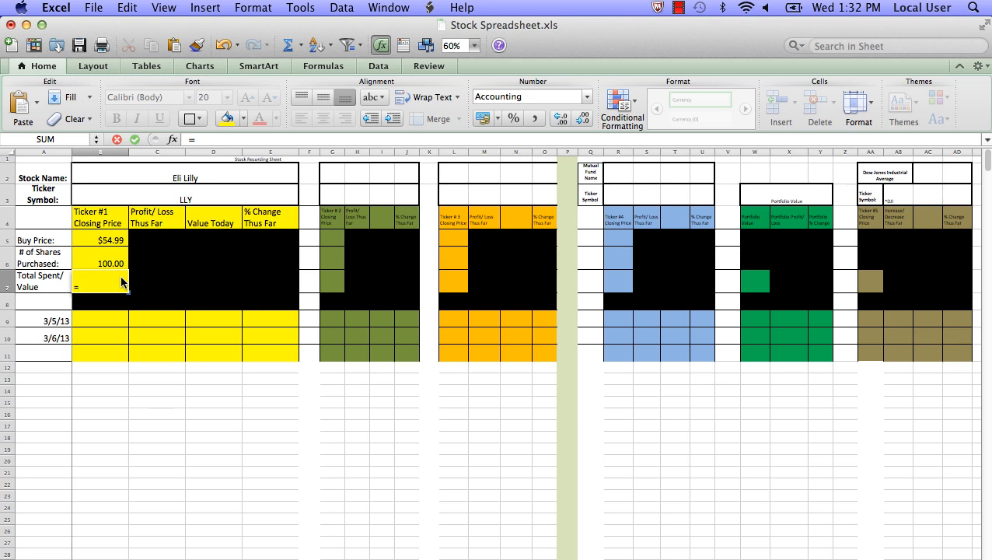
left_click(114, 259)
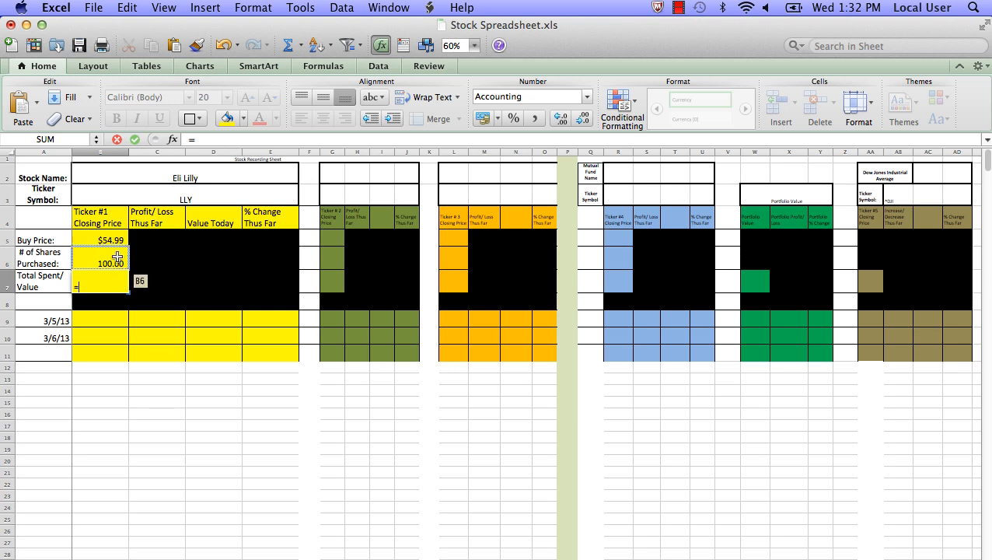
left_click(114, 258)
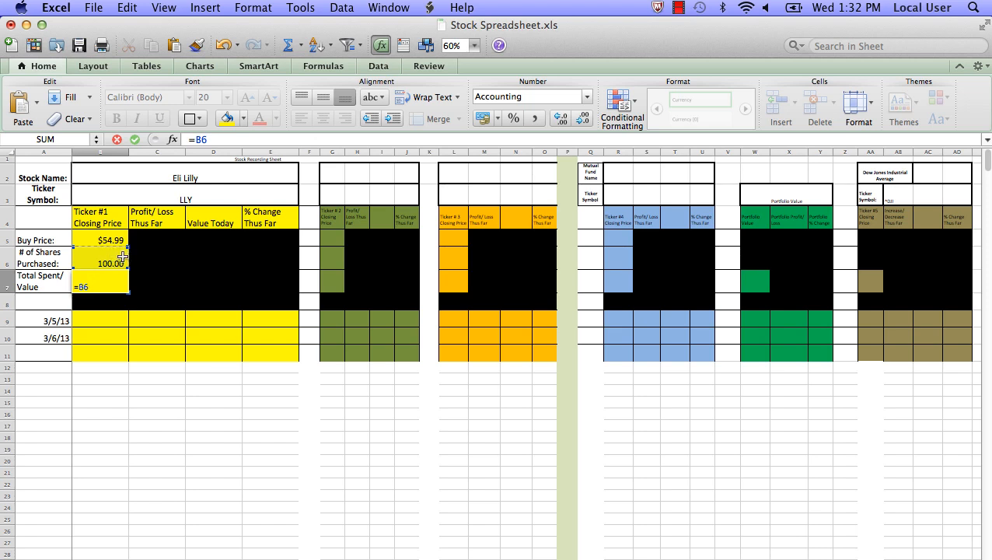
type("*")
left_click(114, 241)
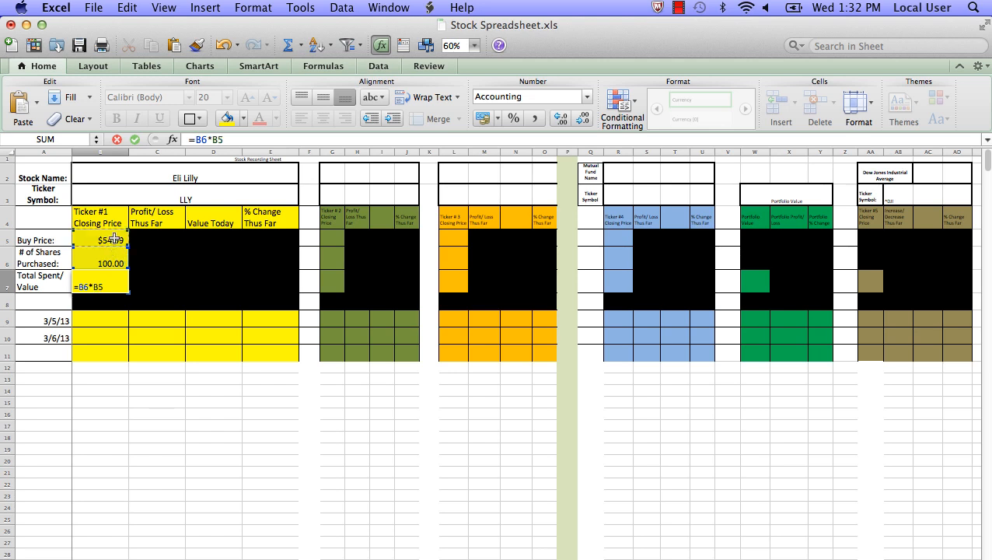
key("Return")
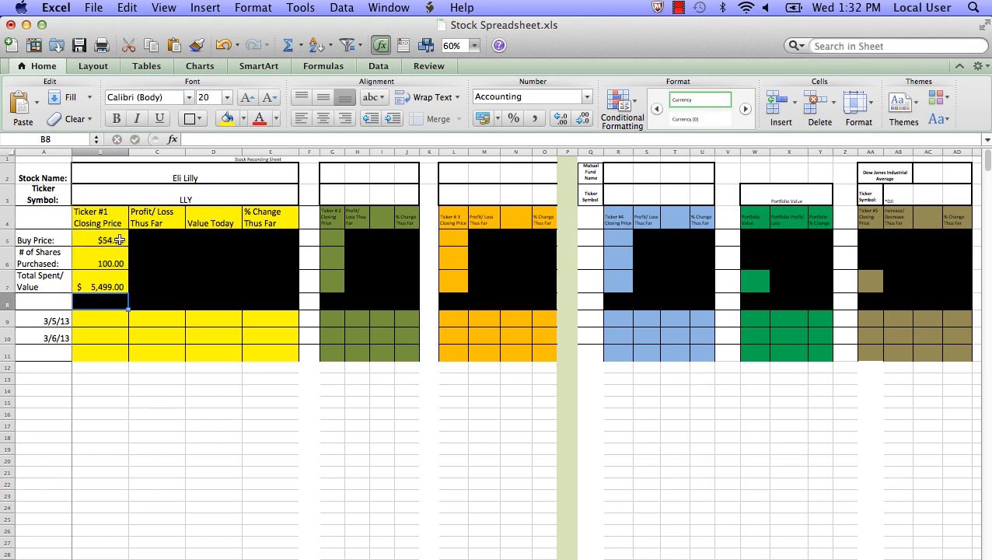
left_click(119, 281)
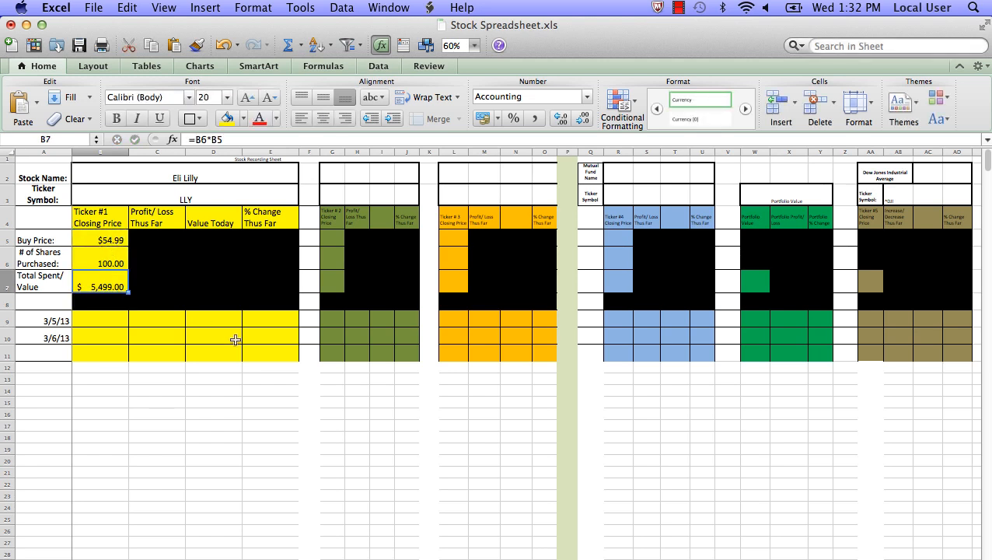
- Change the number of shares purchased in cell B6 to 70
left_click(103, 257)
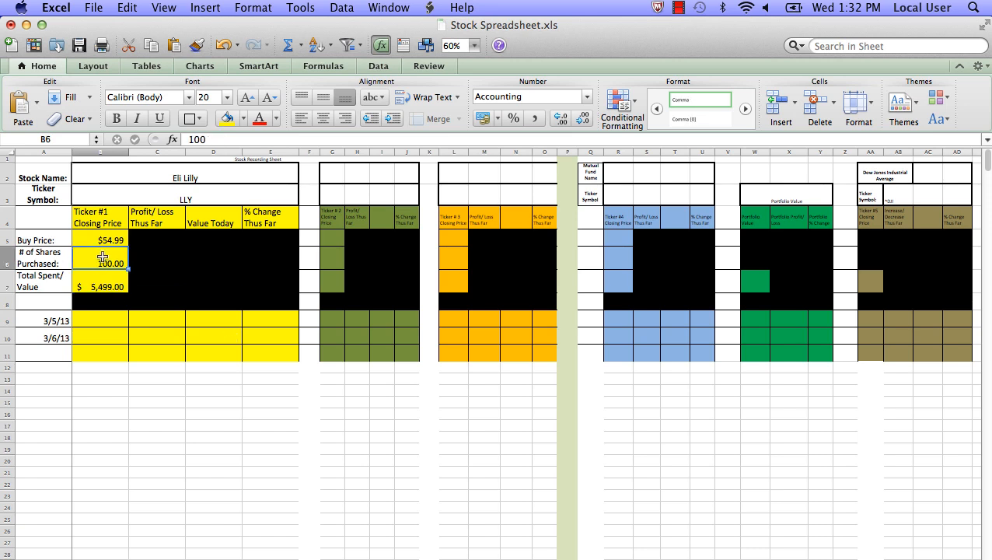
type("70")
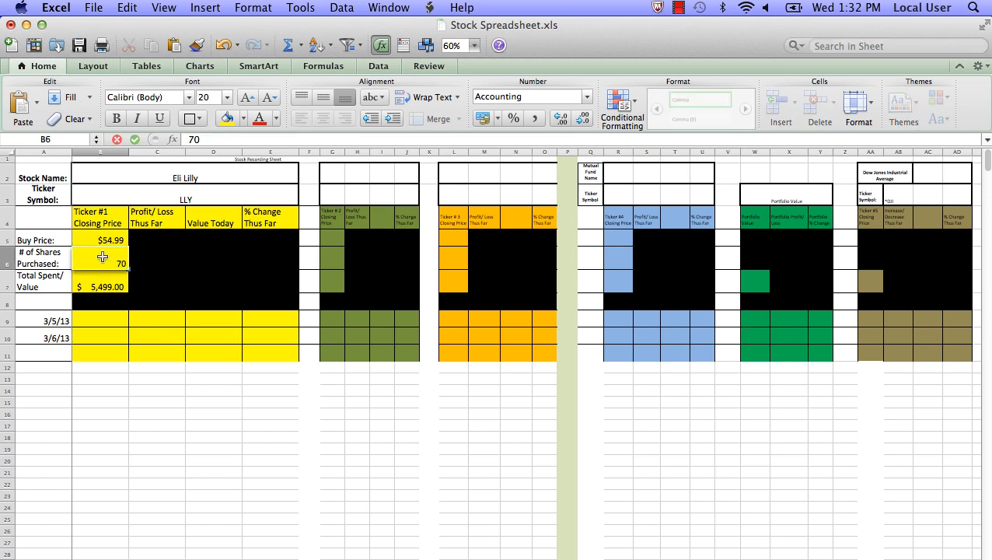
key("Return")
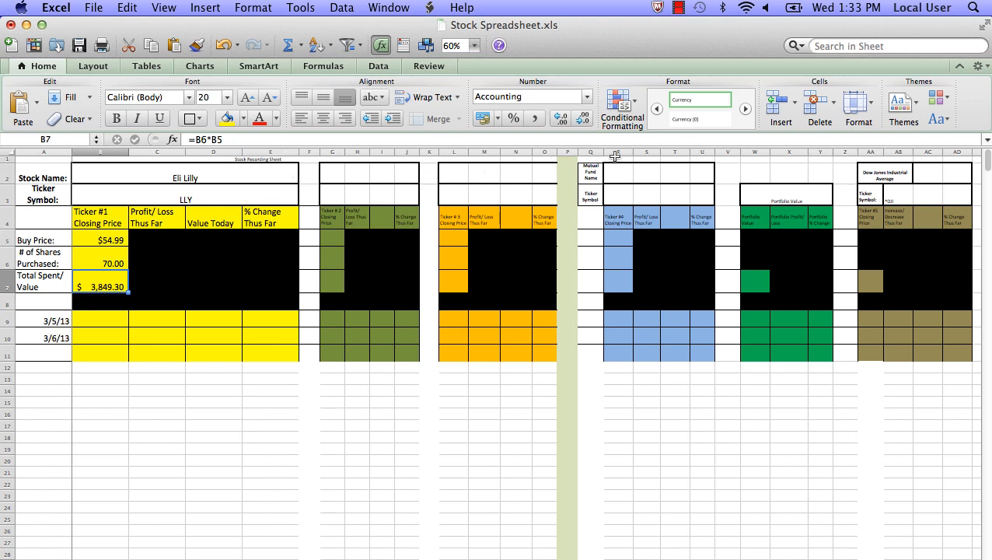
- Set the mutual fund block Q2:U11 to font size 20 and widen columns Q through U to fit its text
left_click_drag(614, 151, 704, 148)
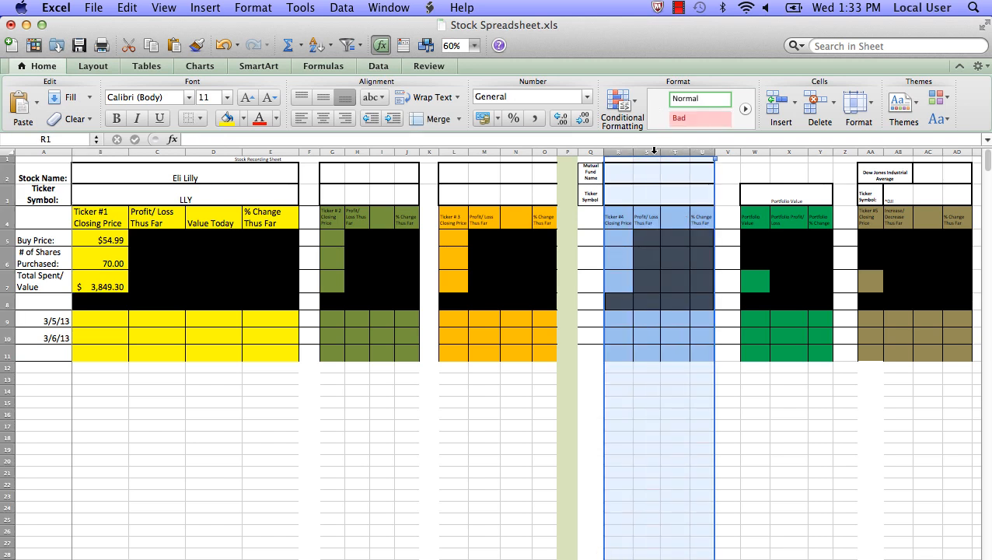
left_click_drag(632, 155, 656, 155)
left_click_drag(592, 171, 793, 351)
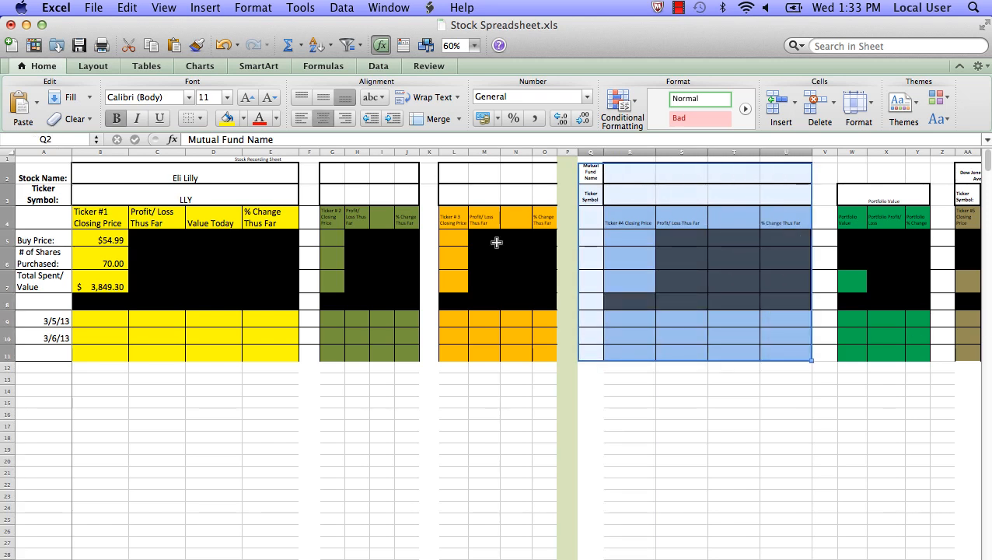
left_click(227, 98)
left_click(217, 227)
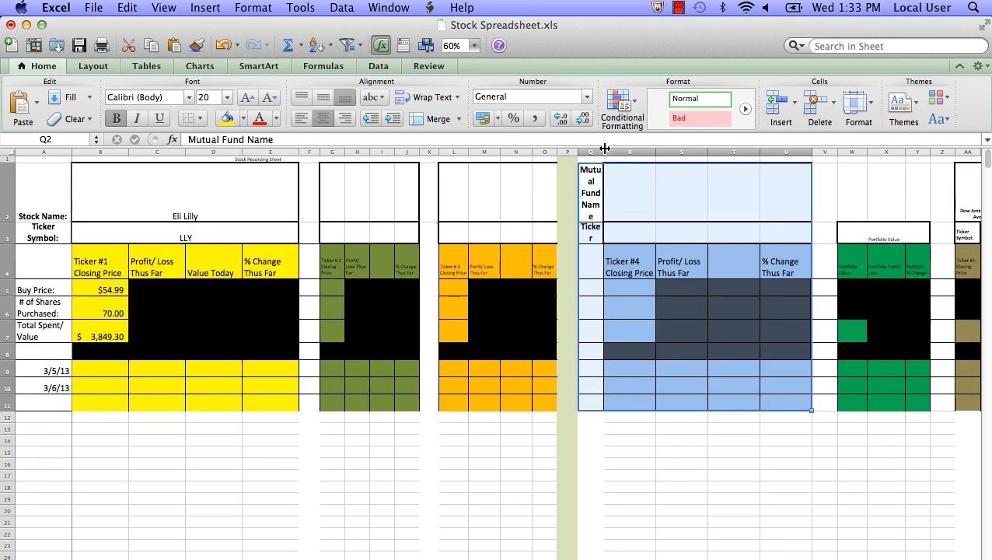
mouse_move(604, 149)
left_mouse_down()
mouse_move(638, 152)
mouse_move(600, 151)
left_mouse_up()
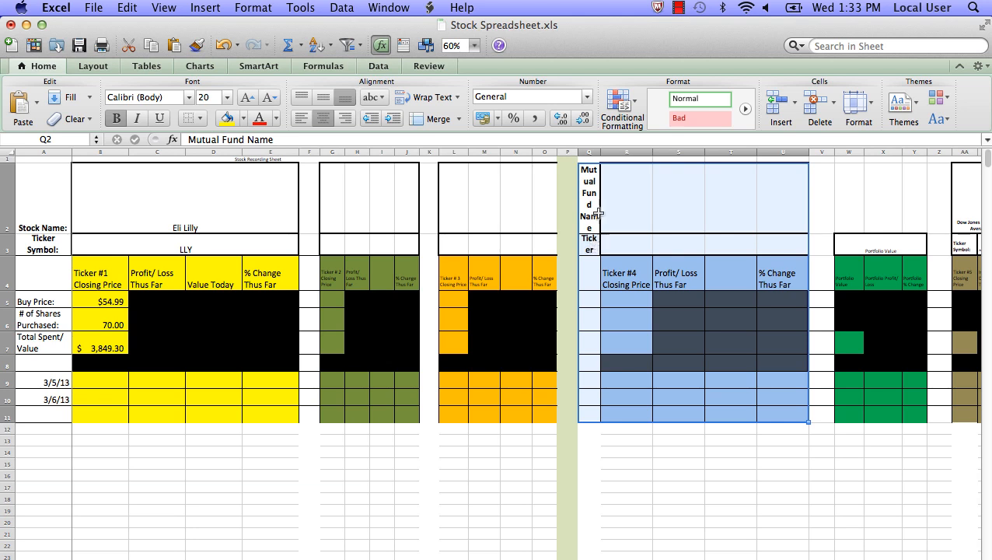
double_click(601, 154)
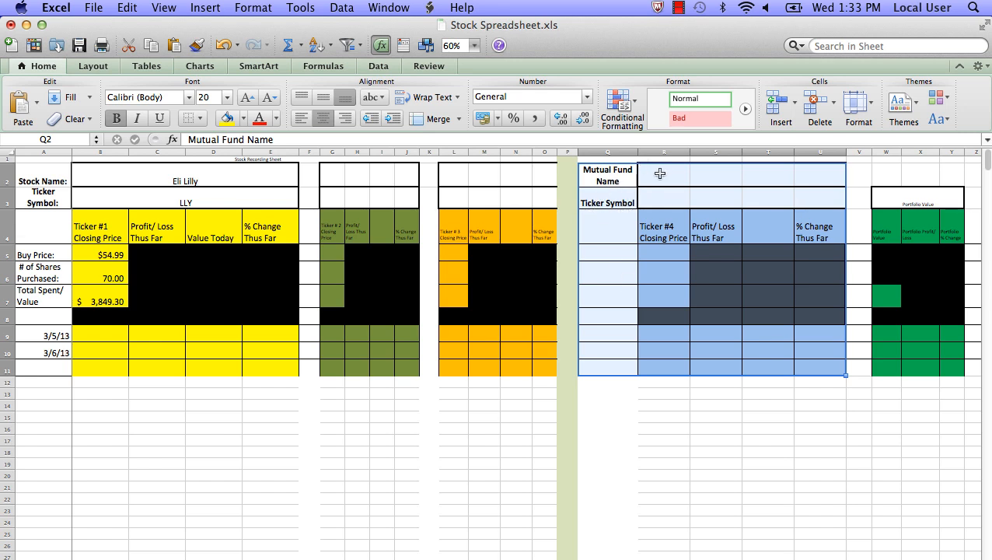
- Merge cells R2:U2 for the mutual fund name and R3:U3 for its ticker symbol
left_click_drag(660, 170, 832, 166)
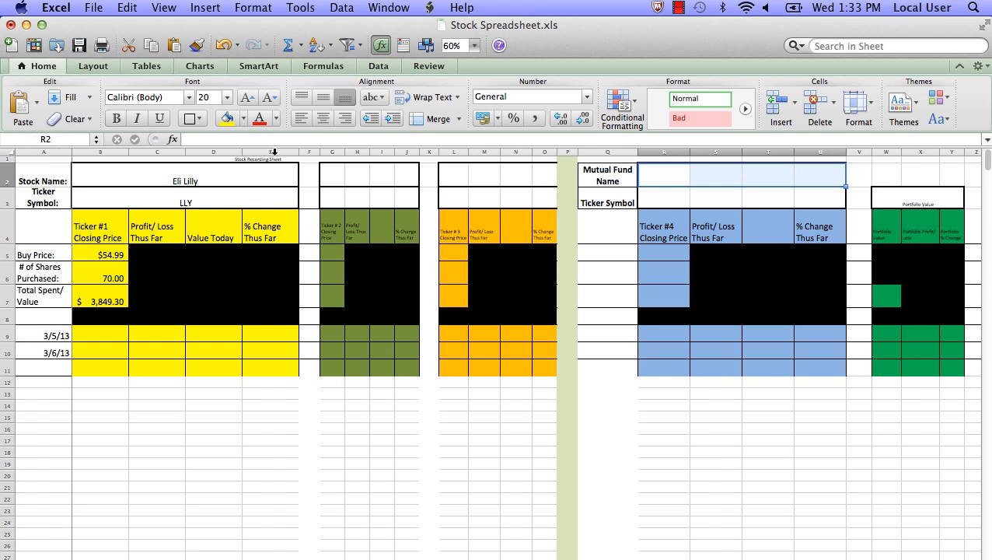
left_click(433, 121)
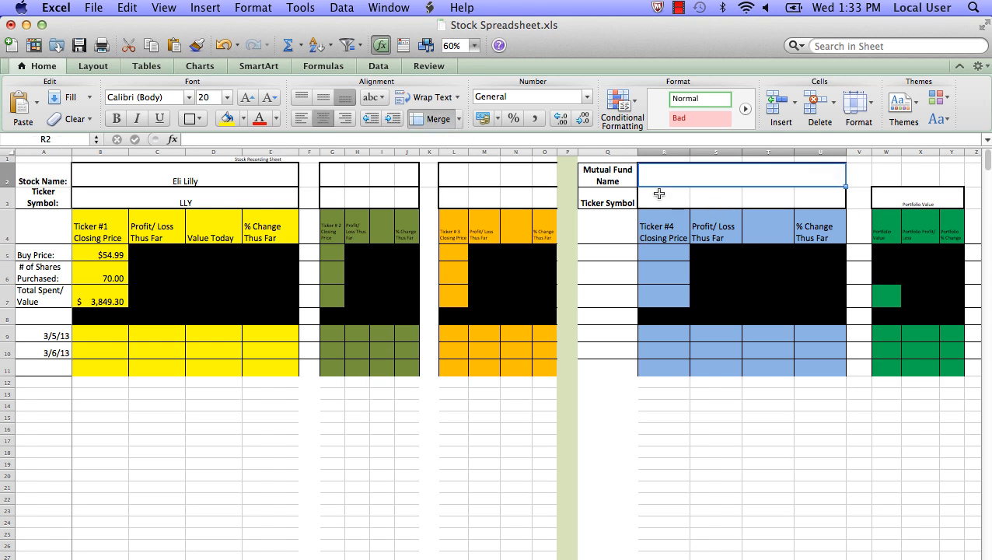
left_click_drag(657, 194, 817, 194)
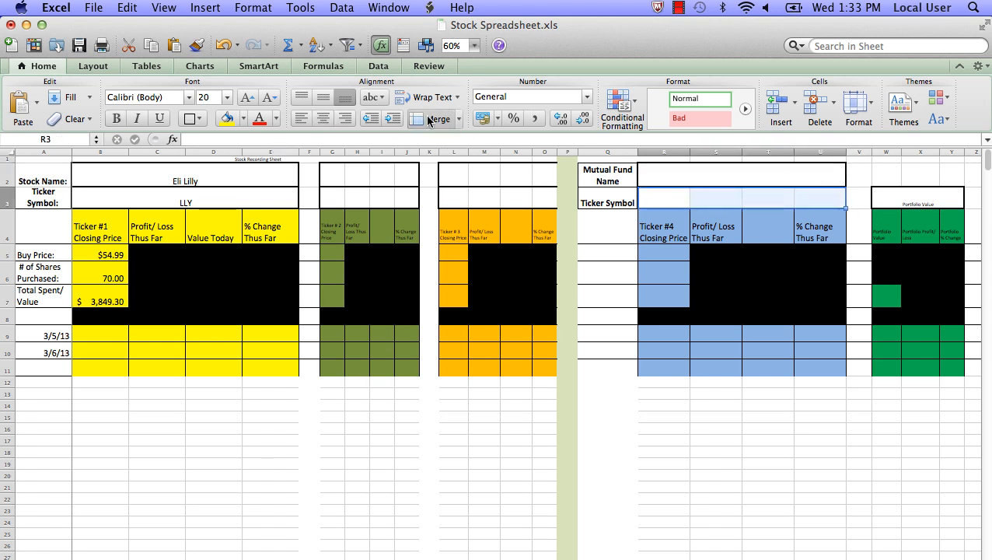
left_click(428, 120)
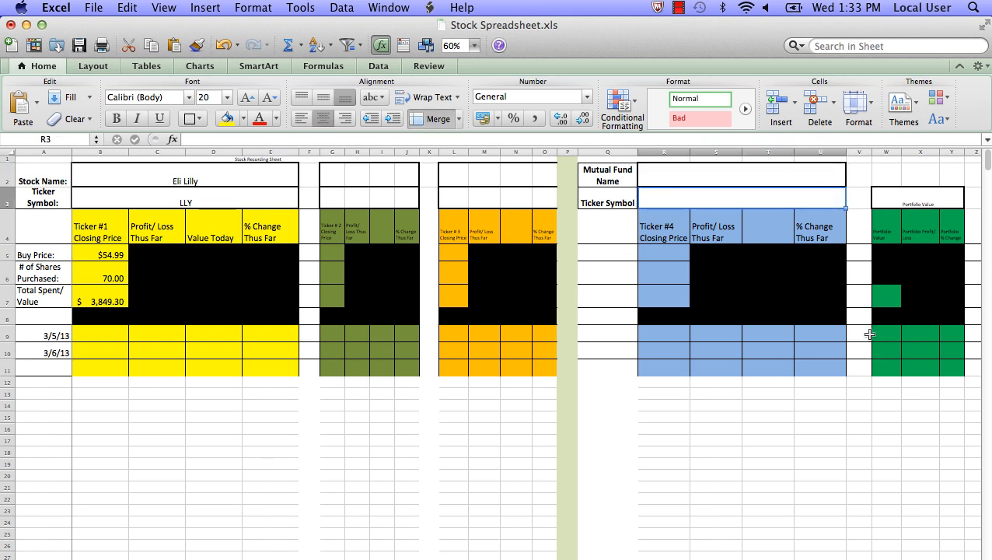
- Switch to Safari and search the Yahoo Finance quotes for "american mutual"
left_click(743, 176)
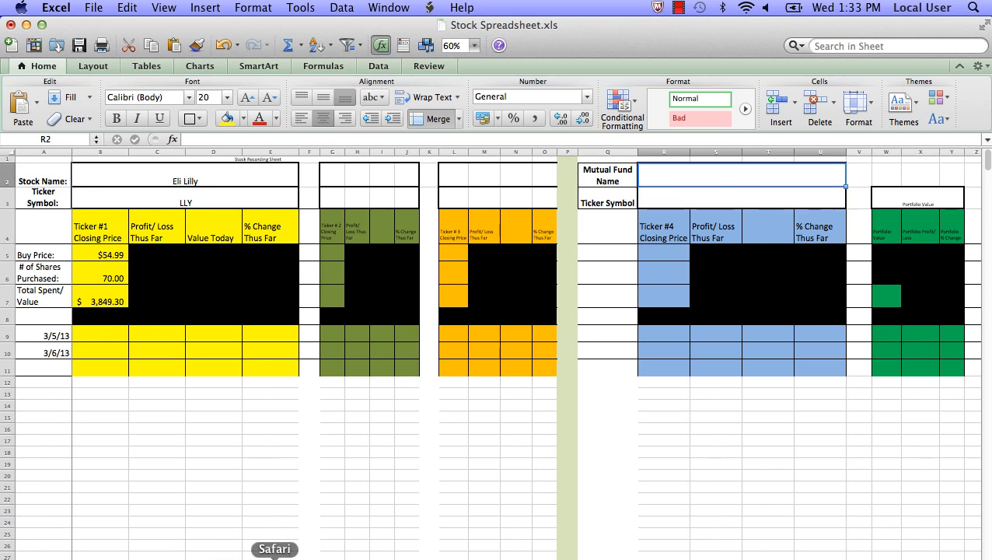
left_click(277, 555)
left_click(155, 178)
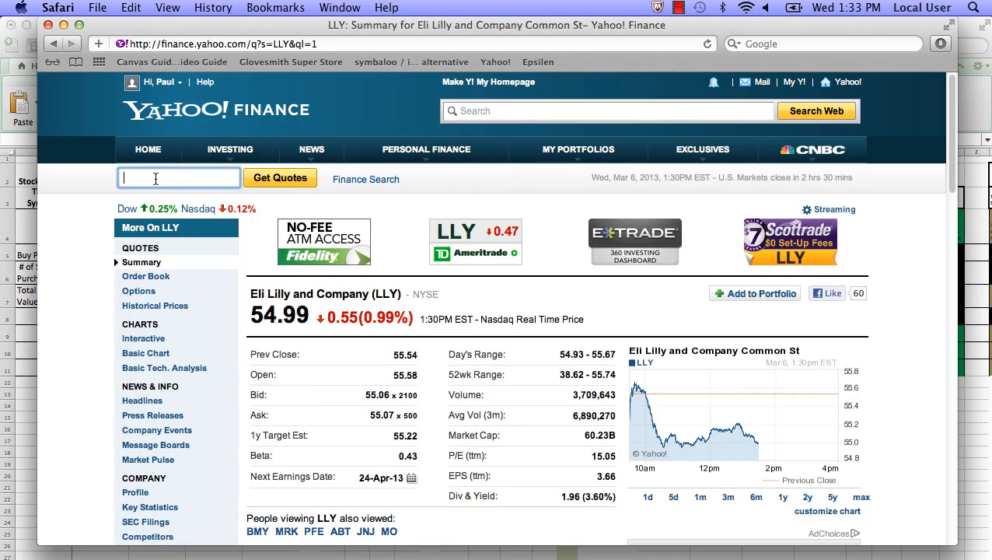
type("american")
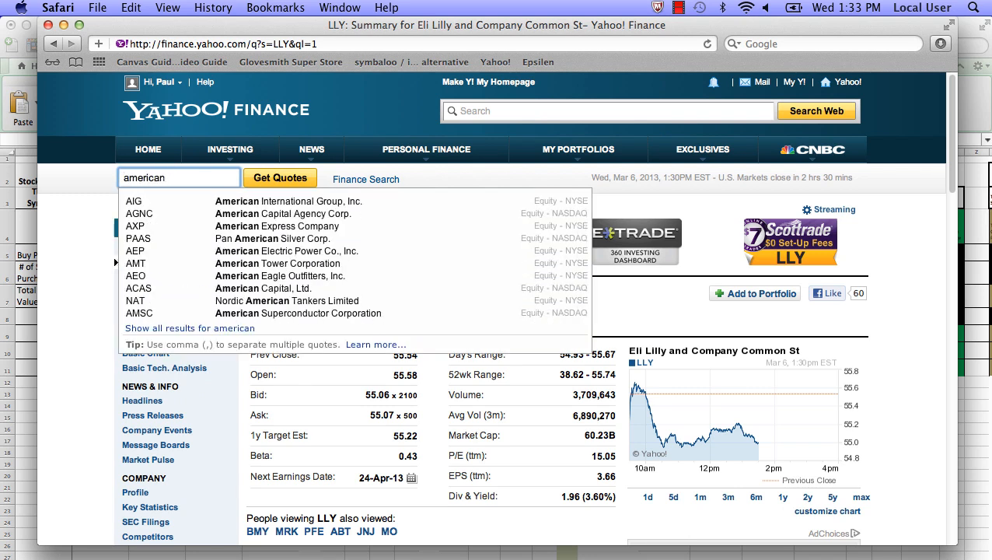
type(" mutual")
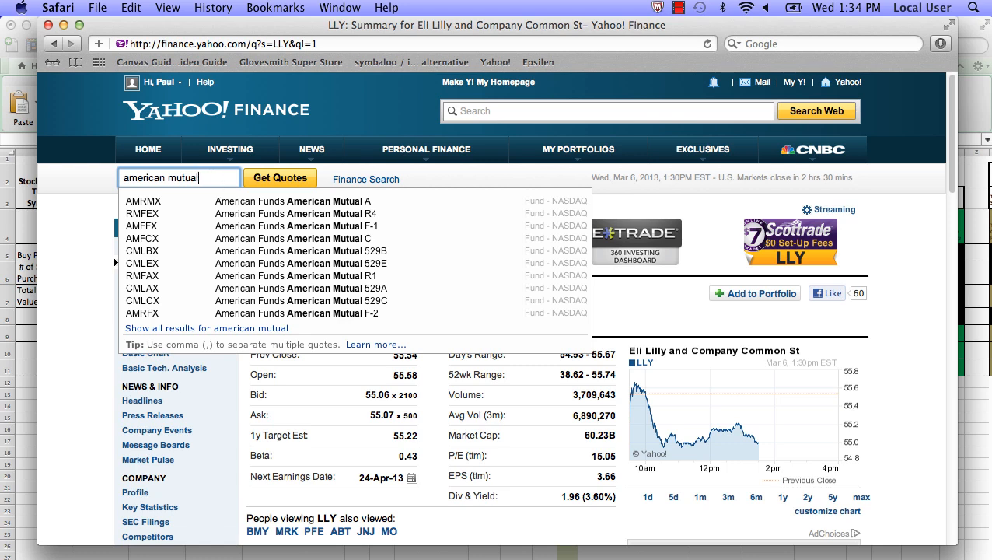
- Change the quote search to "american funds", open American Funds Growth Fund of Amer A, and select its ticker AGTHX
key("BackSpace")
key("BackSpace")
key("BackSpace")
key("BackSpace")
key("BackSpace")
key("BackSpace")
type("f")
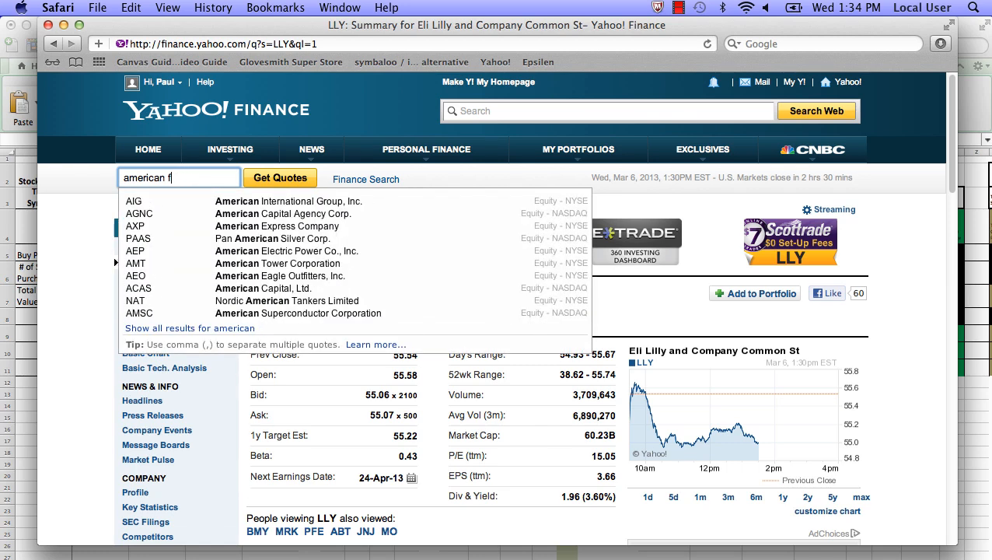
type("unds")
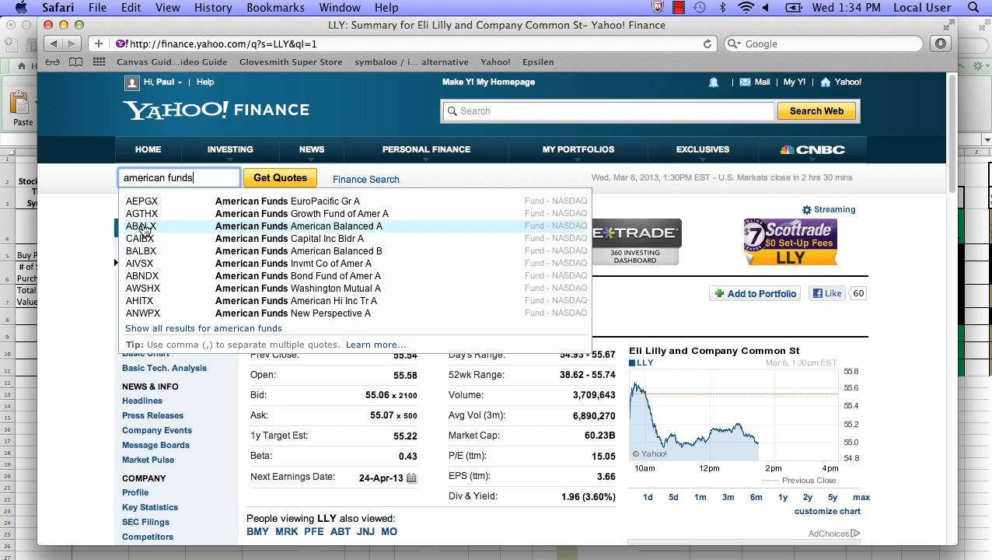
left_click(343, 215)
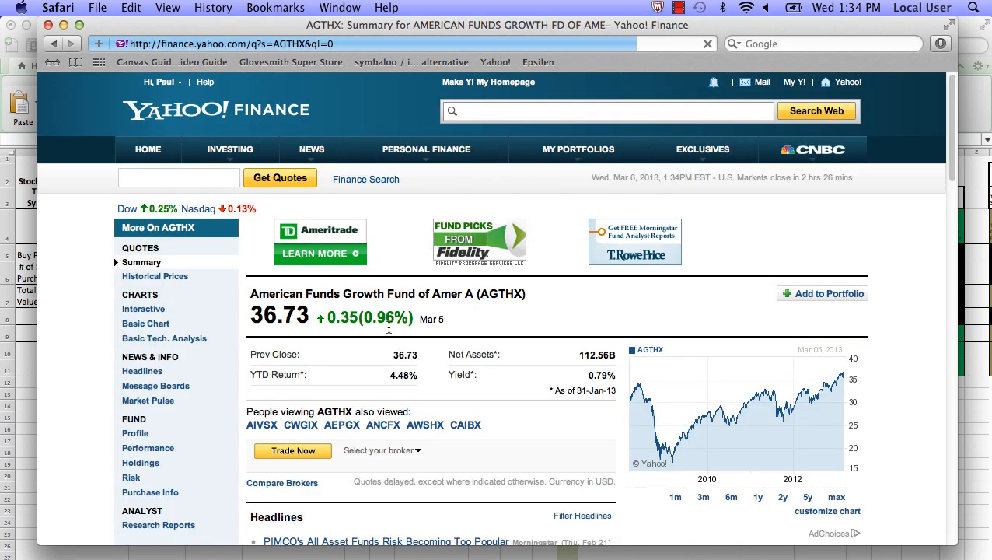
left_click_drag(259, 292, 524, 294)
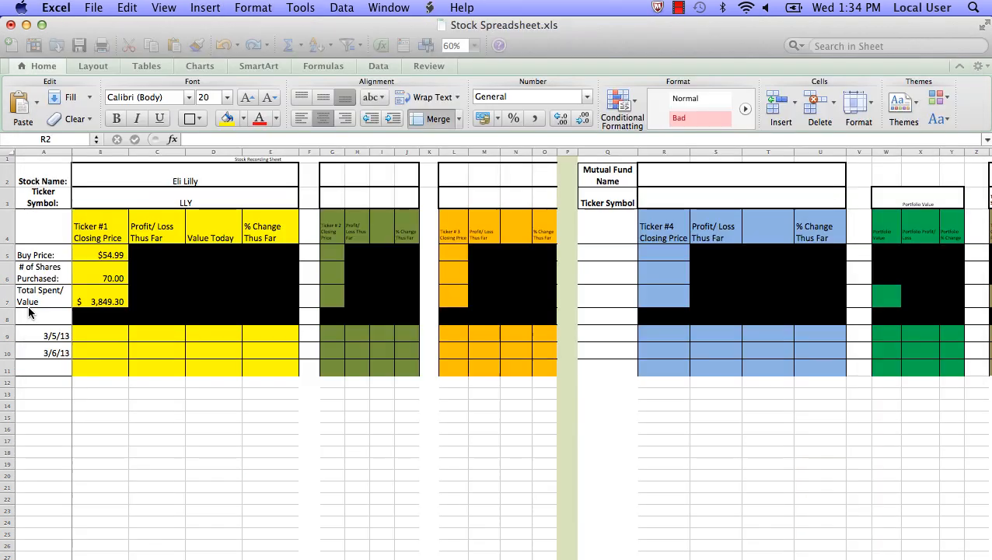
- Switch to Excel and enter ticker symbol AGTHX in R3 and fund name "American Funds: Growth Fund of America" in R2
left_click(31, 311)
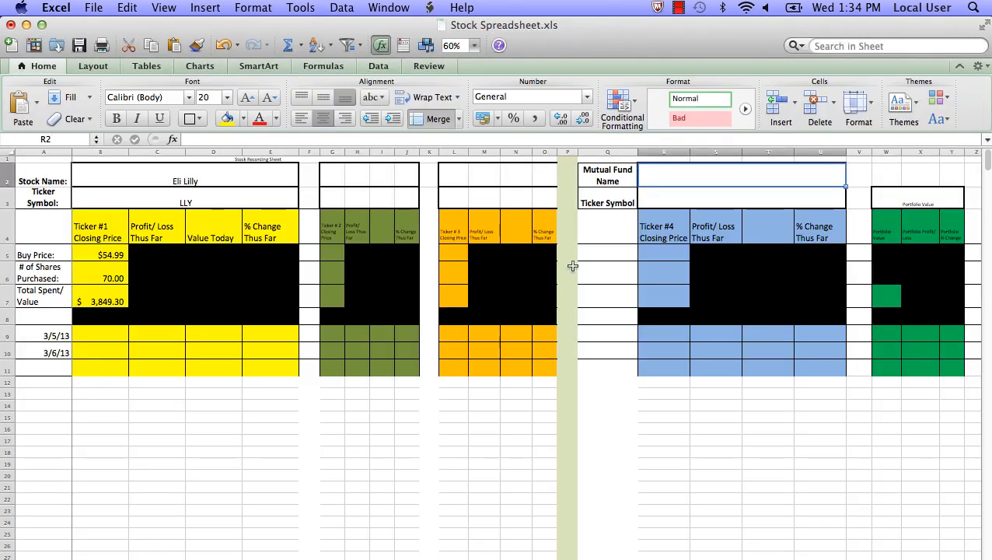
left_click(817, 199)
type("AGTHX")
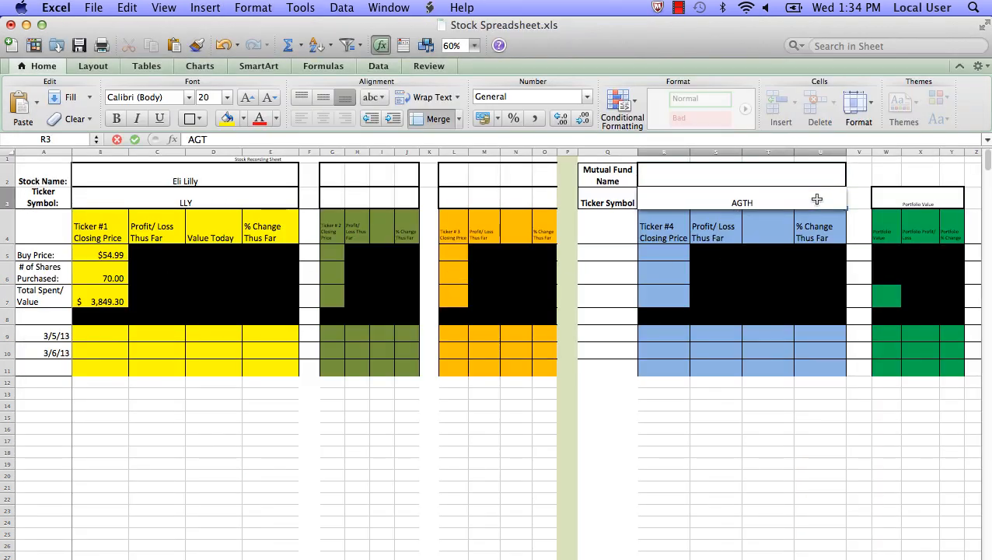
left_click(803, 177)
type("A")
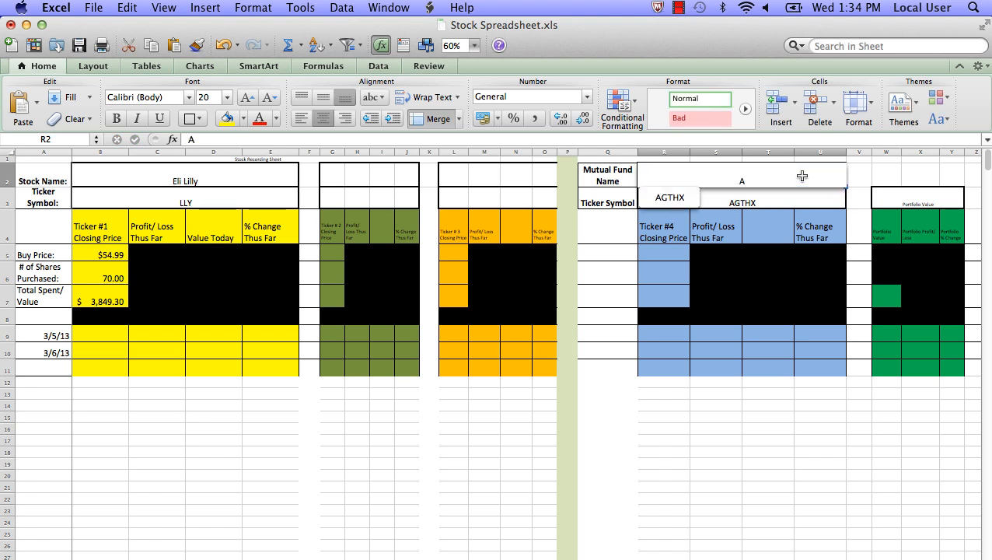
type("merican Fu")
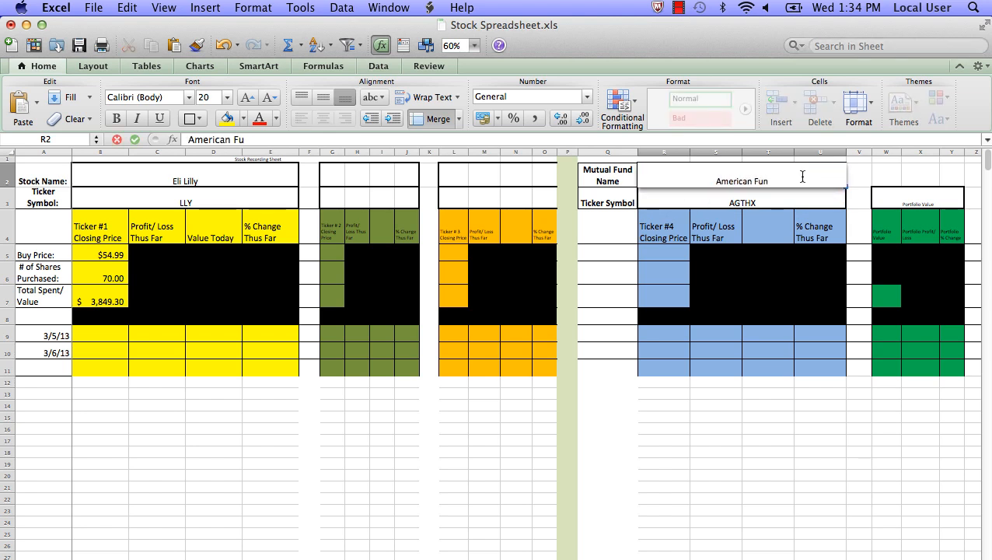
type("nds: Grow")
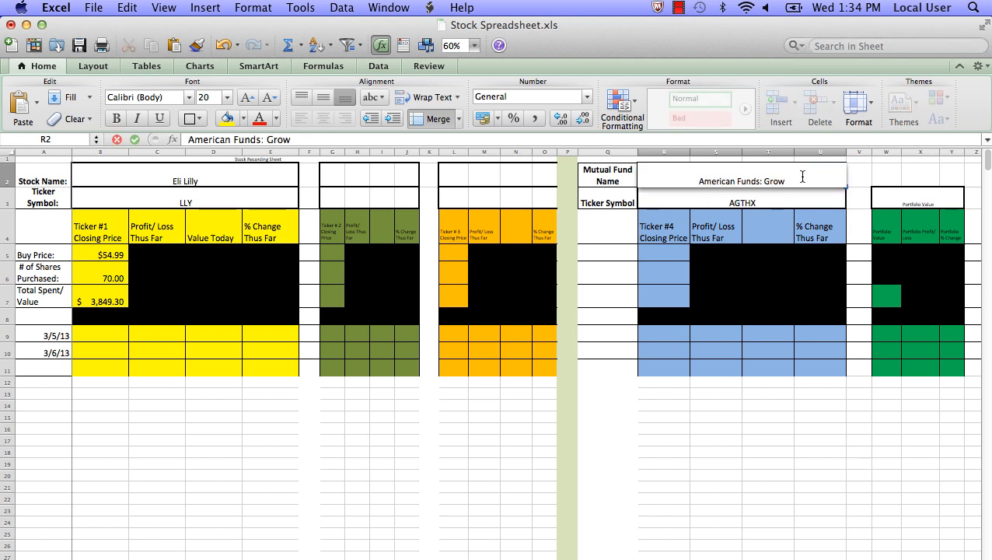
type("th Fund of America")
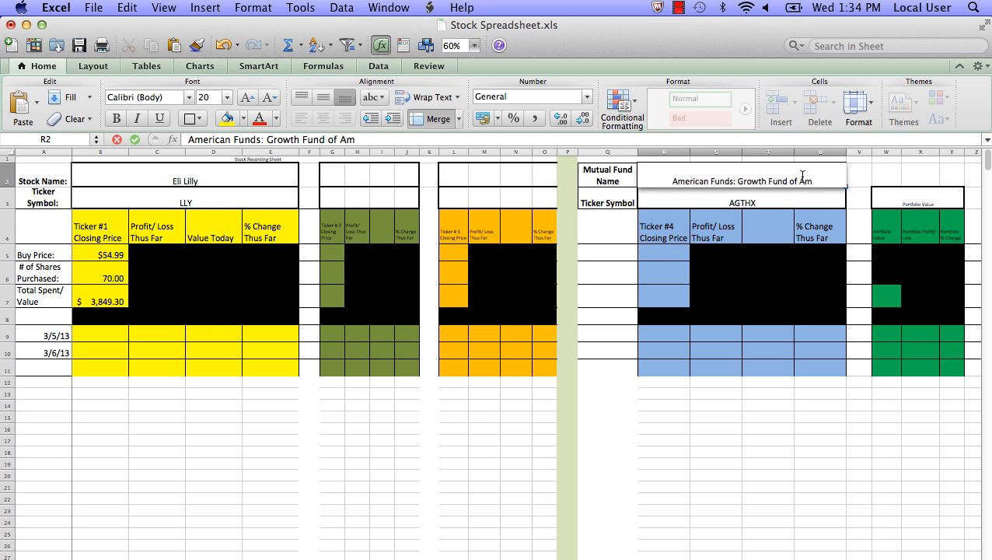
key("Return")
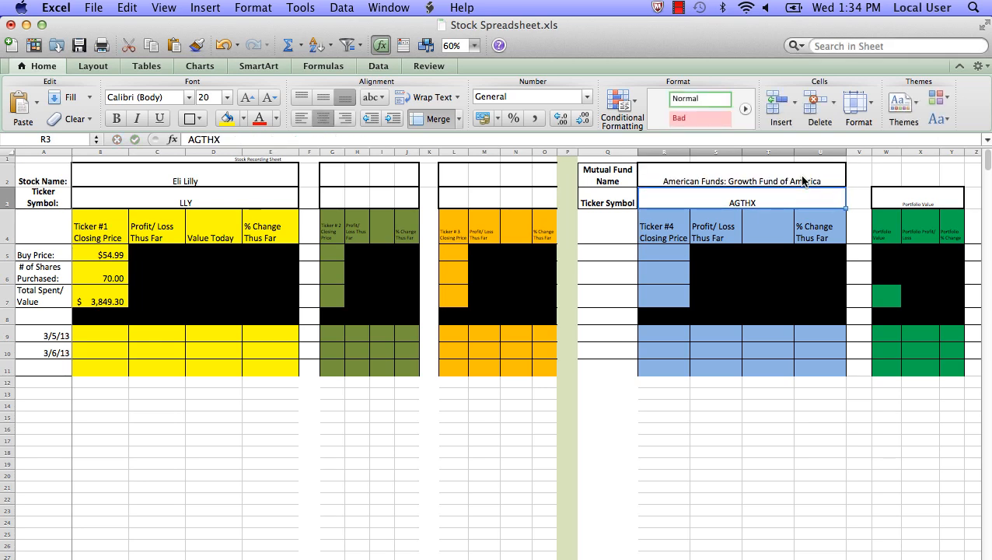
- Switch to Safari and check the fund's price on the AGTHX summary page
left_click(655, 253)
left_click(274, 557)
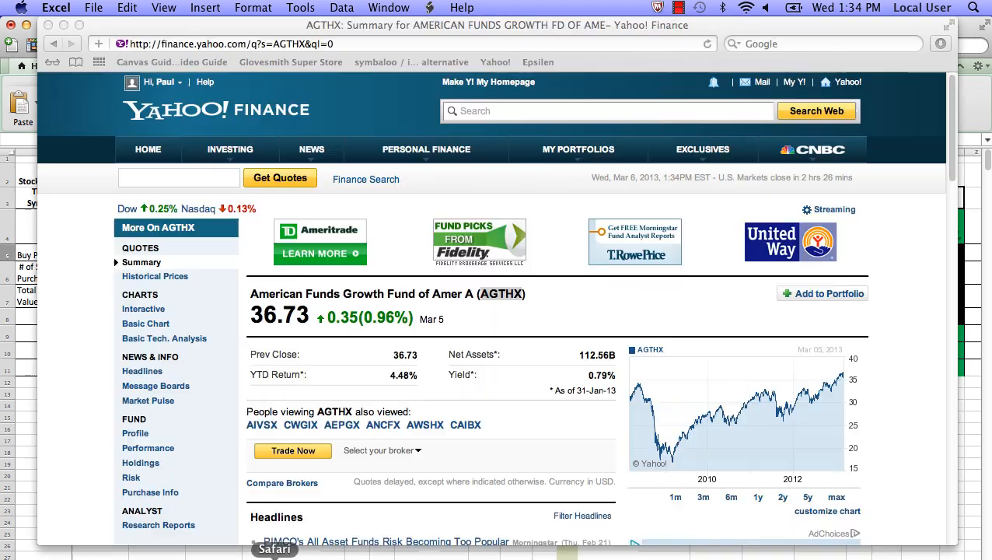
left_click_drag(303, 314, 264, 312)
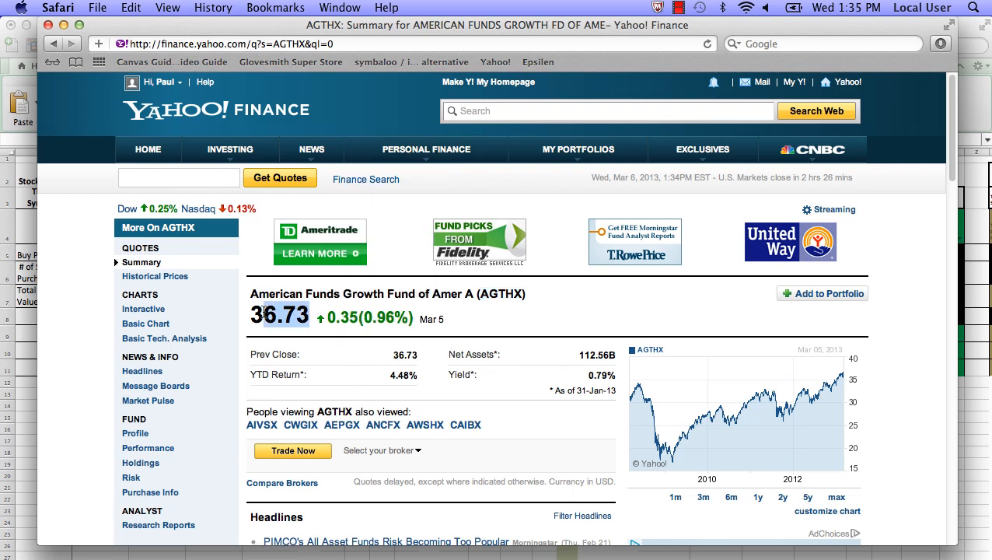
left_click(257, 311)
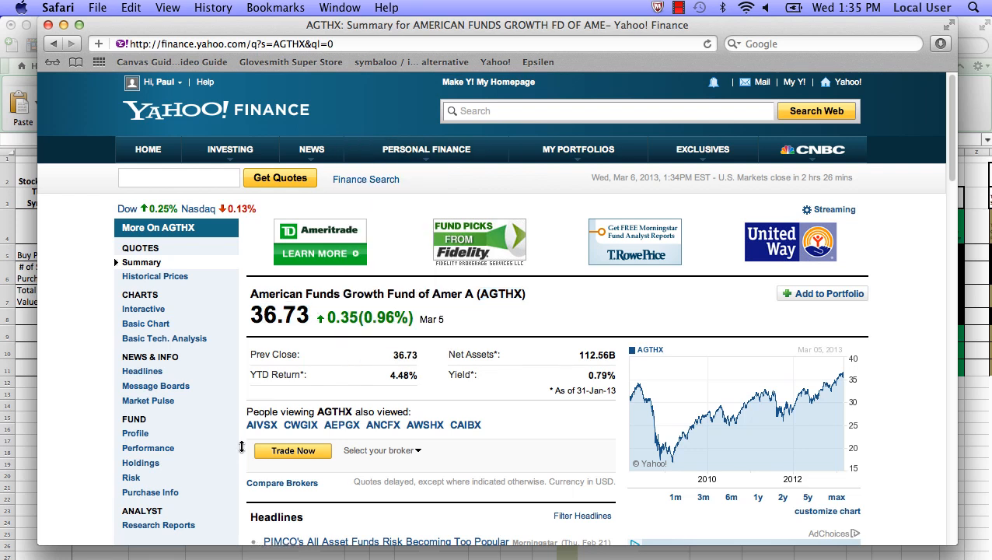
- Switch to Excel and enter the mutual fund's buy price 36.33 in R5 and 100 shares purchased in R6
left_click(1, 515)
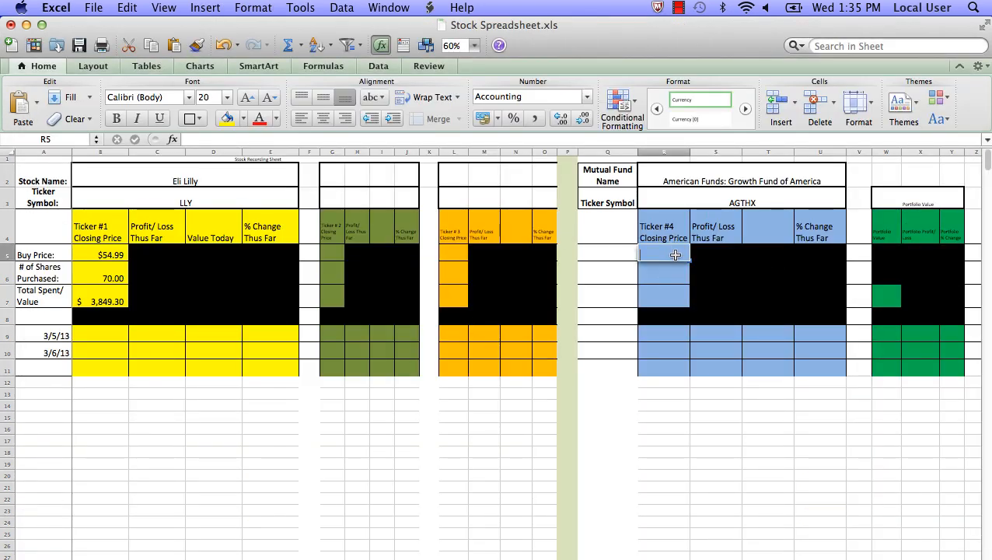
type("36.33")
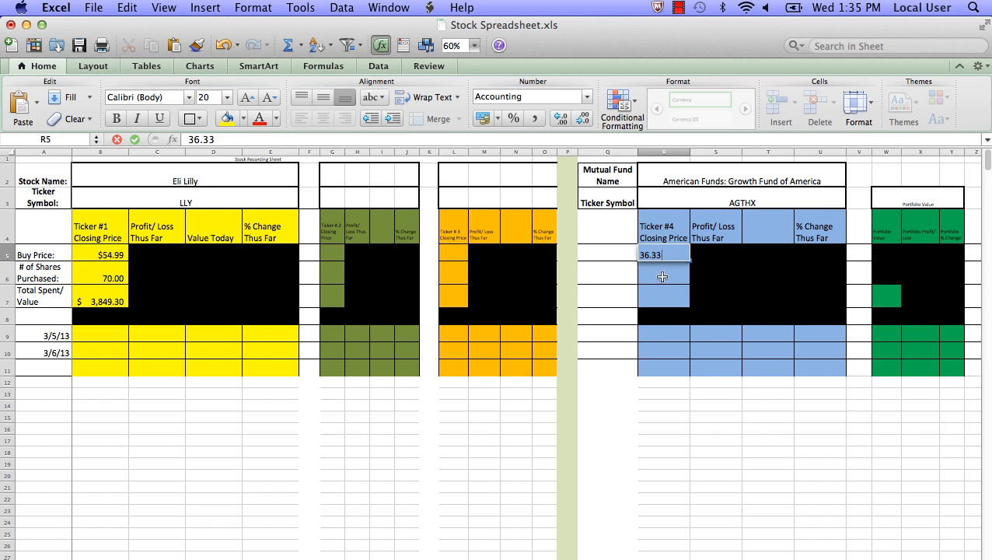
left_click(663, 280)
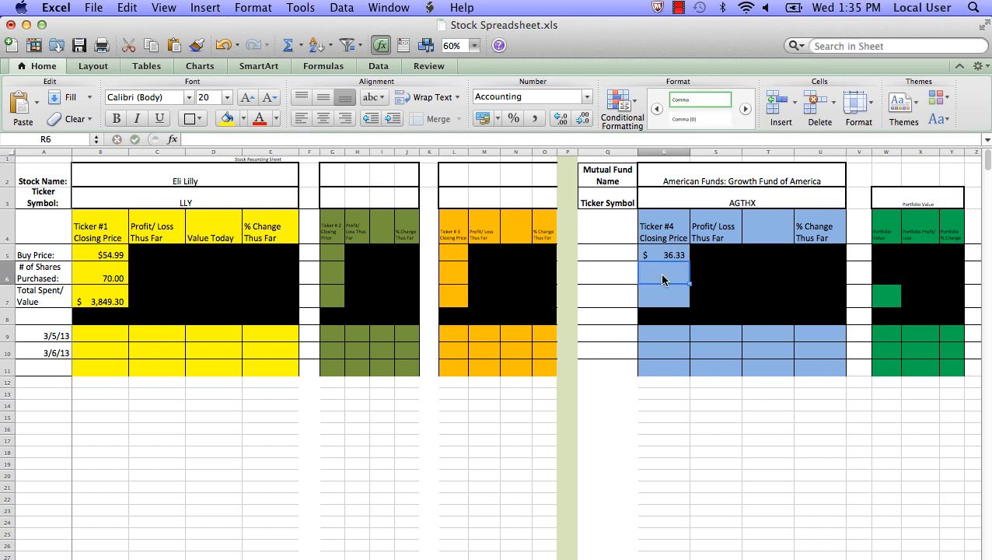
type("100")
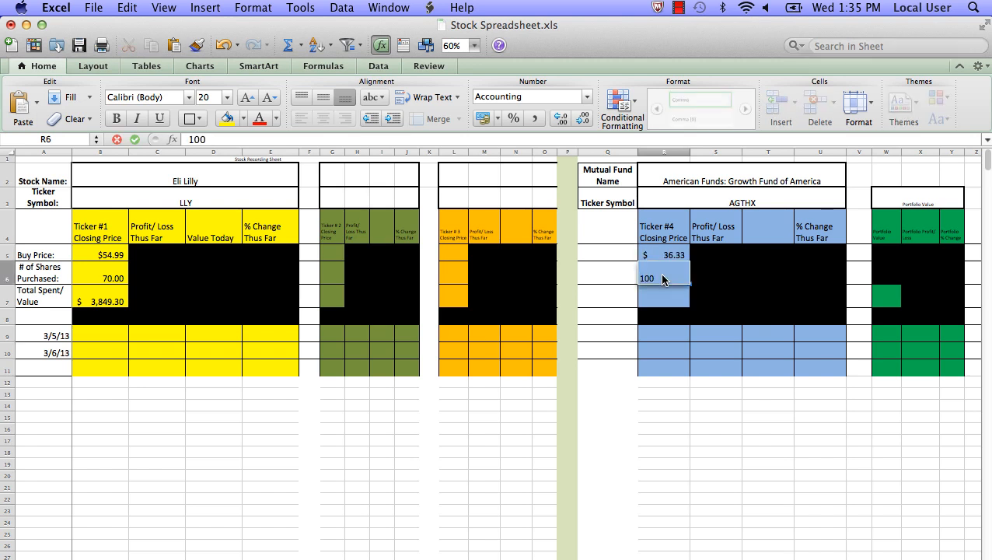
- Calculate the mutual fund's total spent in R7 with the formula =R6*R5
left_click(680, 295)
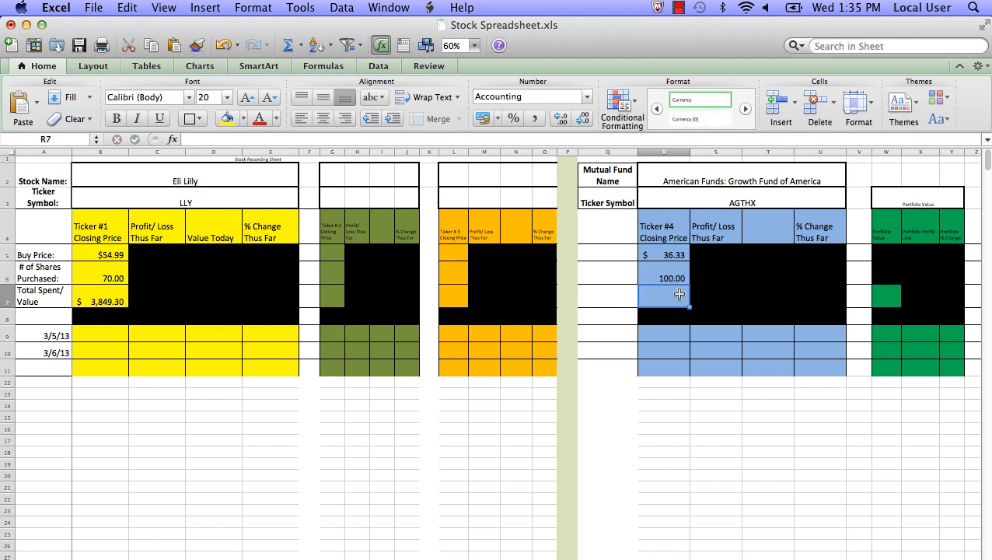
type("=")
left_click(679, 279)
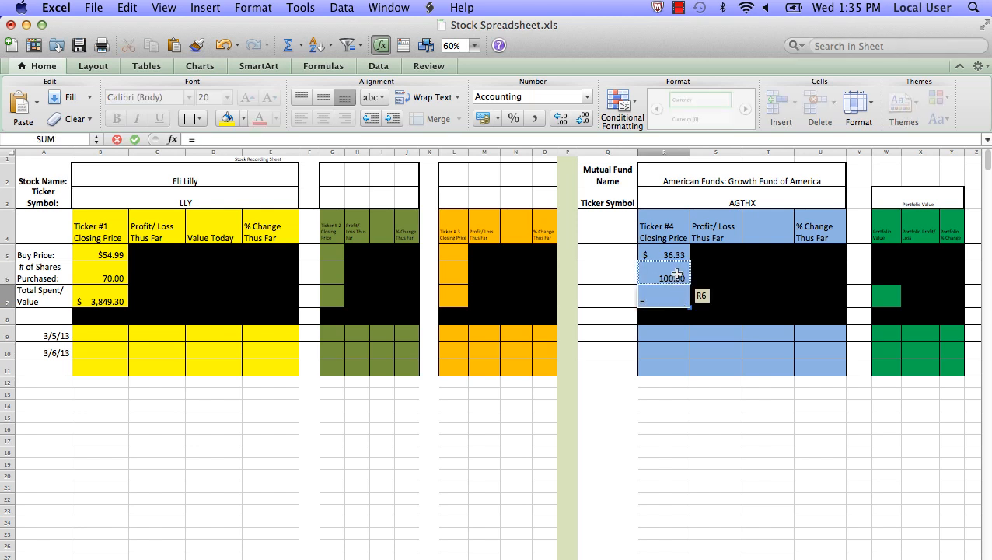
type("*")
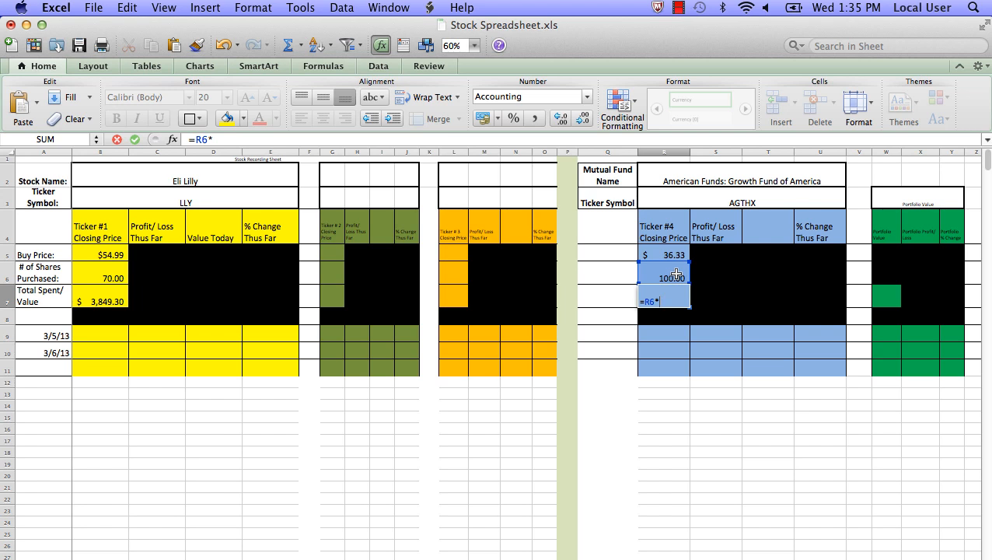
left_click(665, 255)
key("Return")
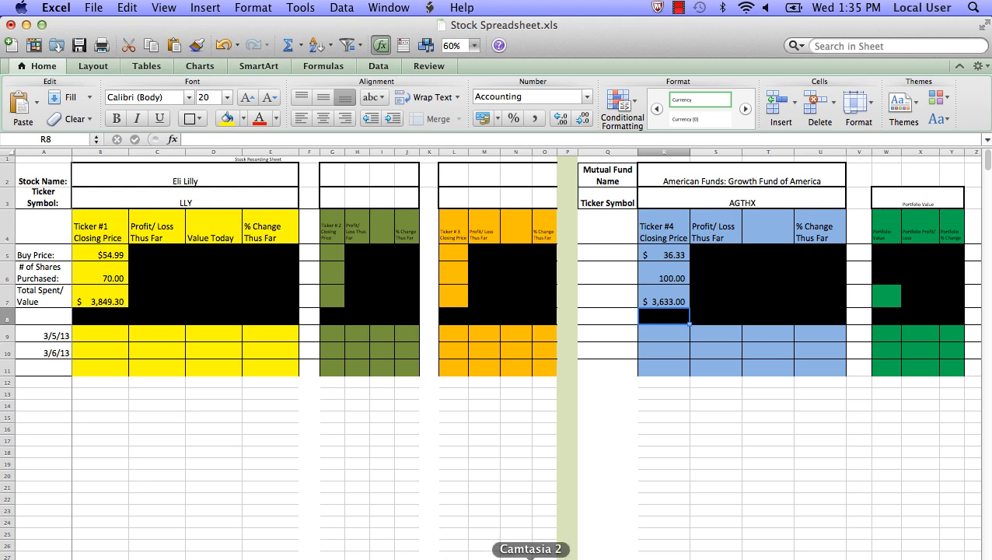
right_click(531, 556)
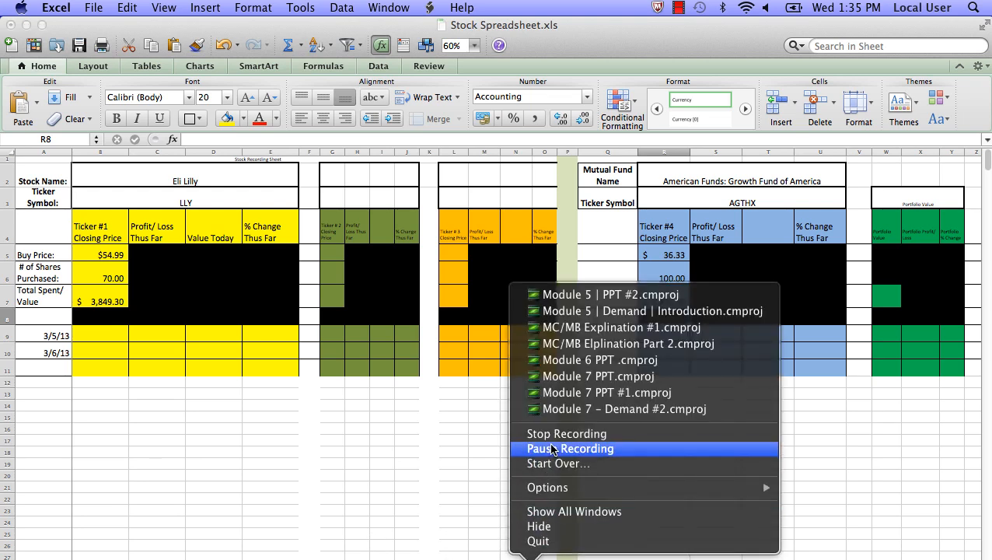